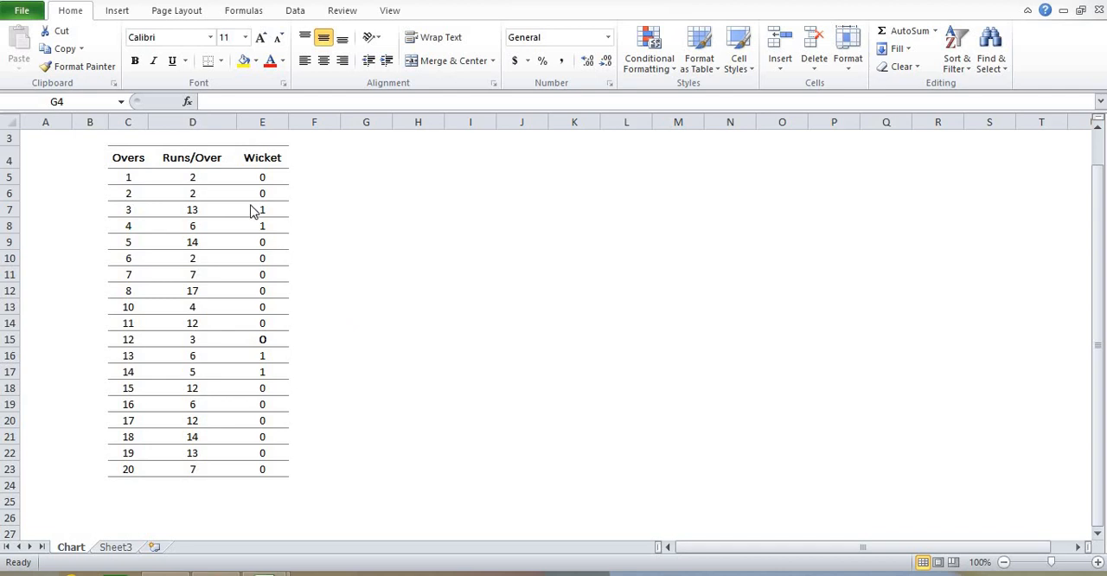
pyautogui.click(118, 12)
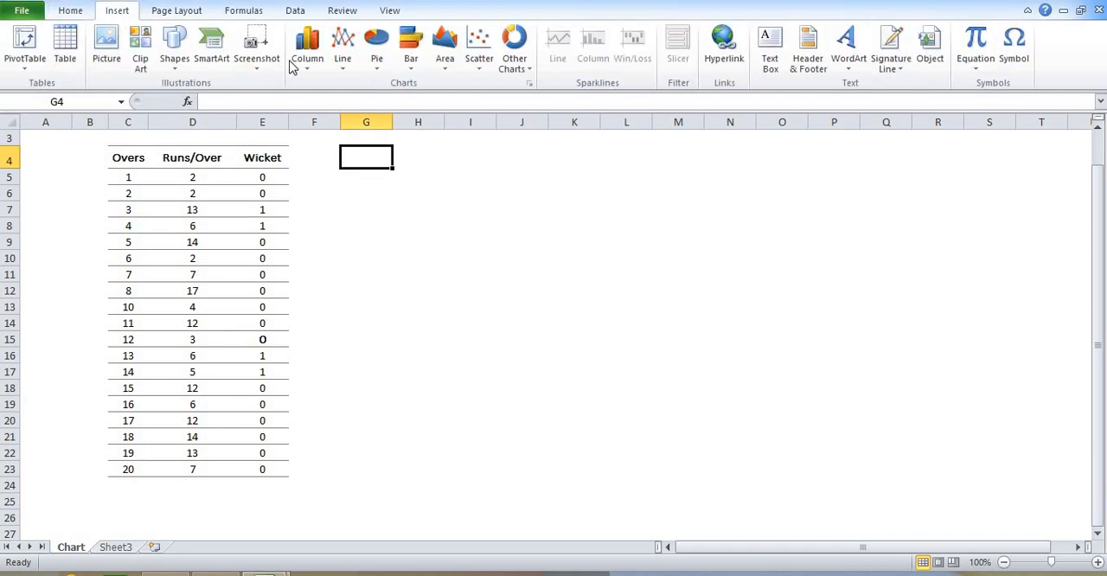
pyautogui.click(344, 63)
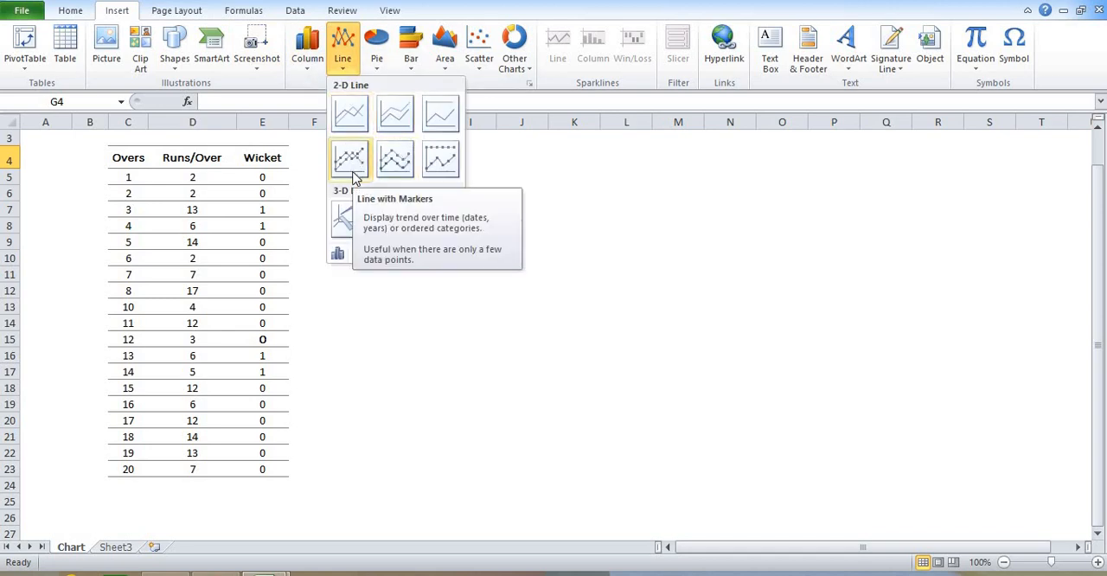
pyautogui.click(486, 177)
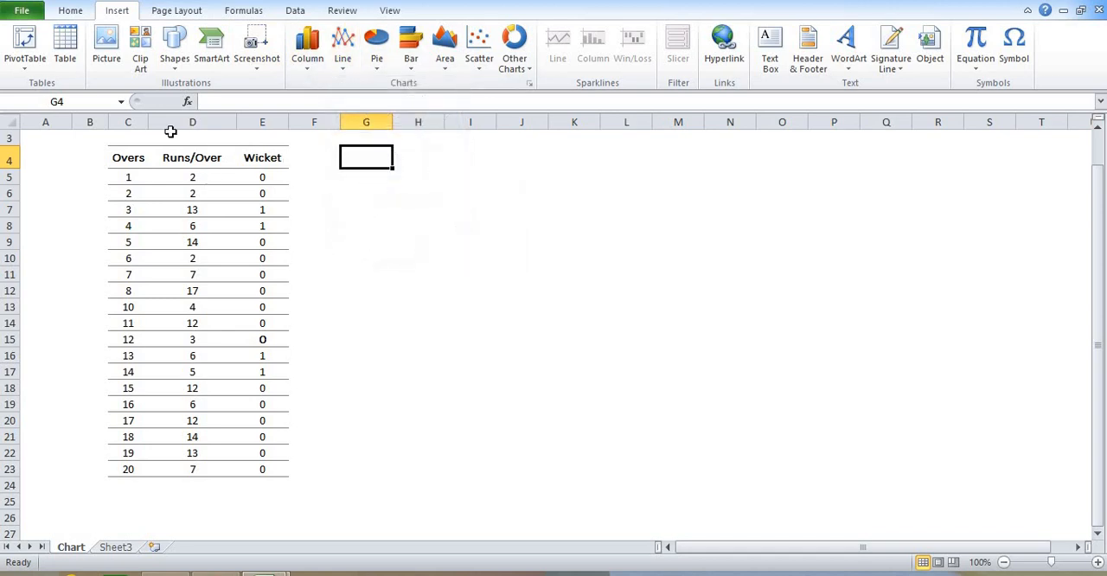
pyautogui.click(173, 122)
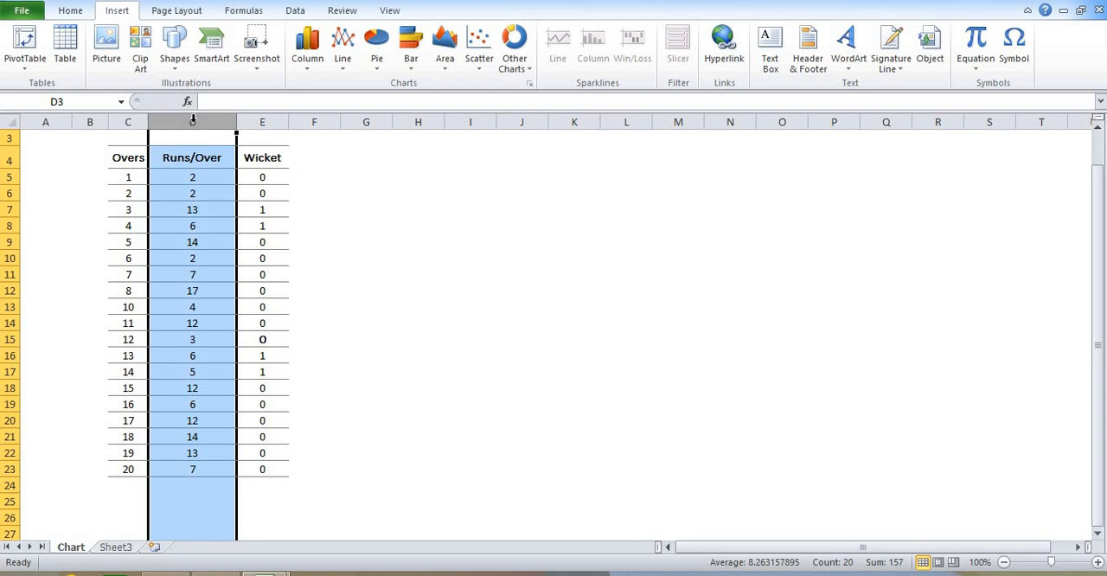
# Copy the Overs, Runs/Over and Wicket columns C:E and paste them starting at column I
pyautogui.click(132, 122)
pyautogui.moveTo(242, 122); pyautogui.dragTo(242, 124)
pyautogui.hotkey('ctrl', 'c')
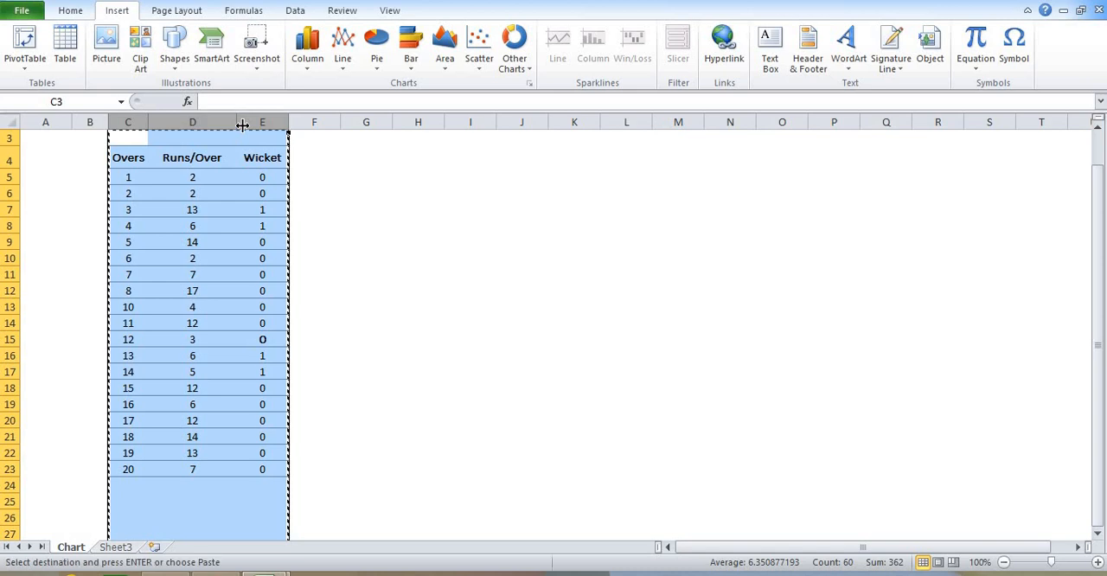
pyautogui.click(461, 122)
pyautogui.hotkey('ctrl', 'v')
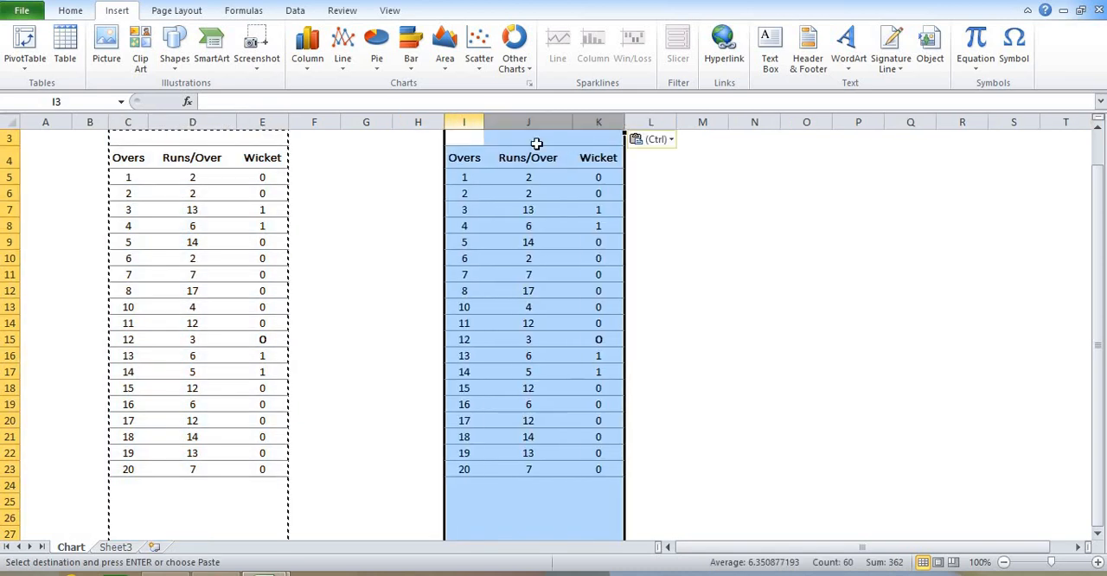
# Clear the Runs/Over and Wicket values in J5:K23 of the copied table, keeping its headers and overs
pyautogui.moveTo(559, 177); pyautogui.dragTo(616, 462)
pyautogui.press('Delete')
pyautogui.click(705, 335)
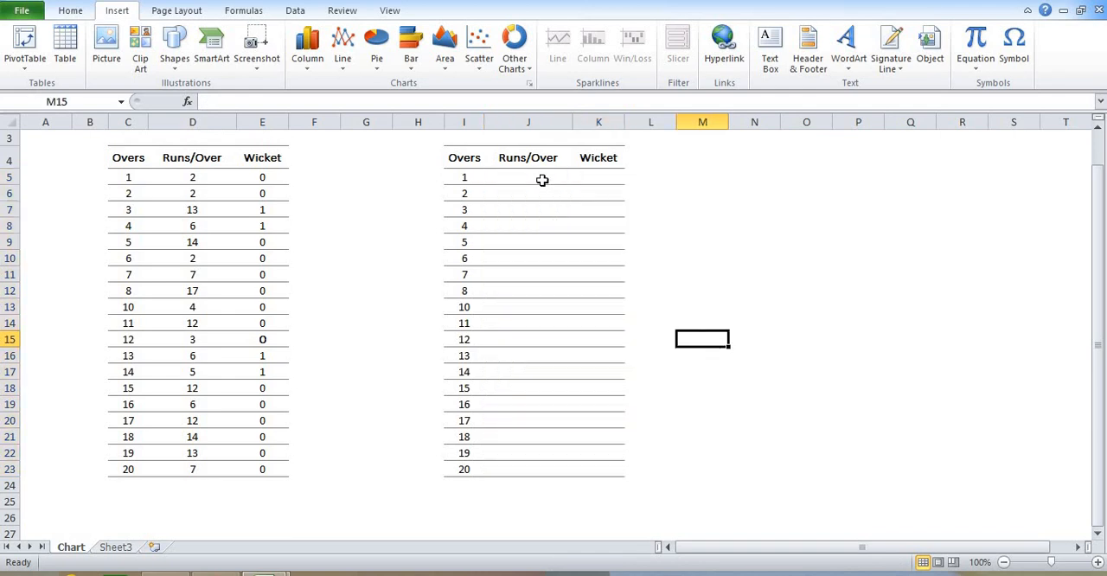
# Enter the formula =D5 in J5 to bring in the first over's runs
pyautogui.click(542, 177)
pyautogui.write('=')
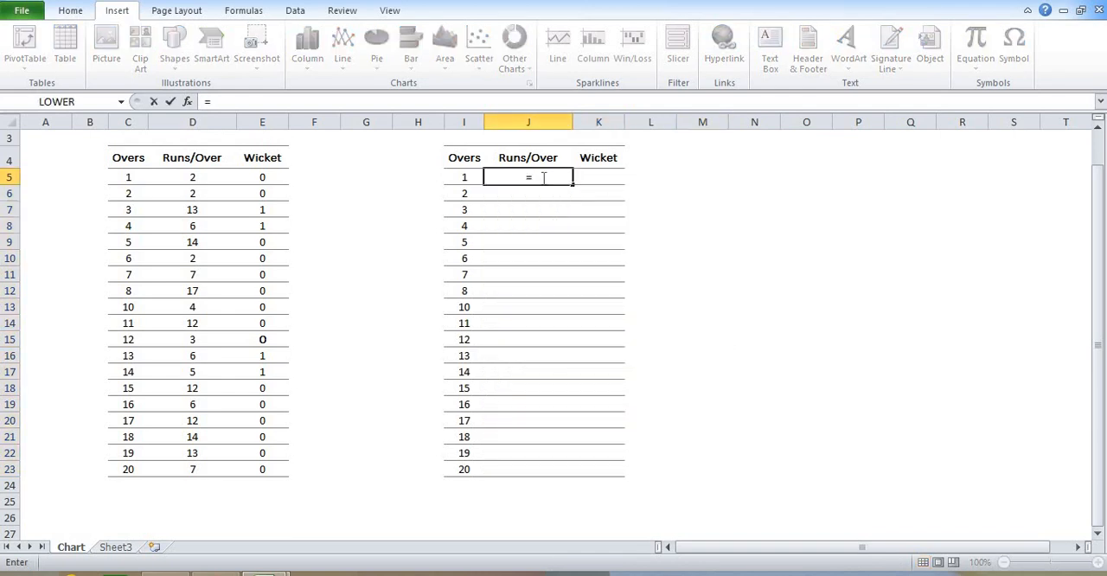
pyautogui.press('Left')
pyautogui.press('Left')
pyautogui.press('Left')
pyautogui.press('Left')
pyautogui.press('Left')
pyautogui.press('Left')
pyautogui.press('Return')
# Enter the cumulative runs formula =J5+D6 in J6 and fill it down to J23
pyautogui.write('=')
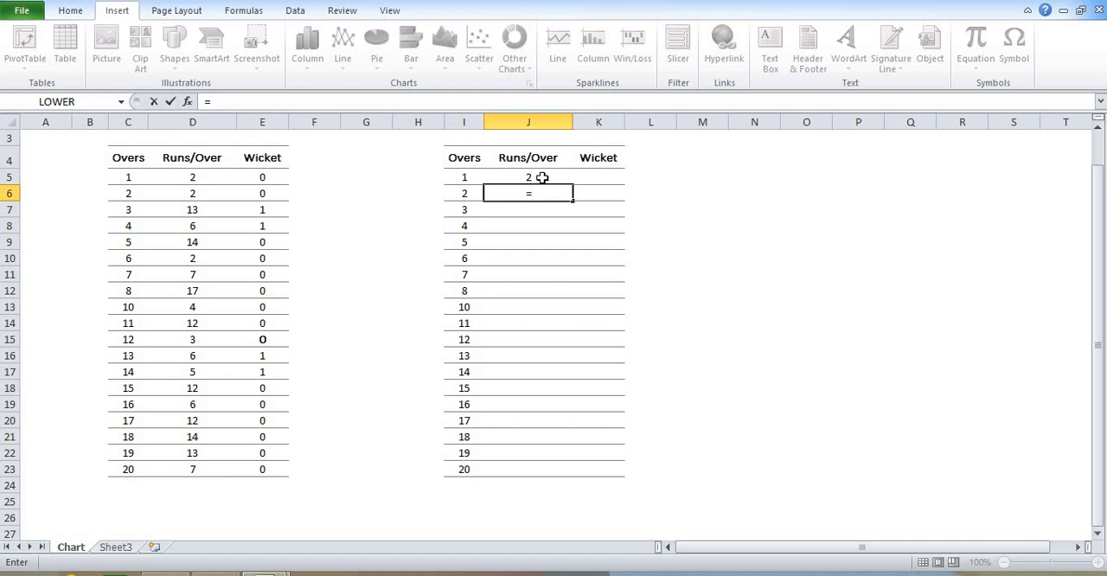
pyautogui.click(542, 177)
pyautogui.write('+')
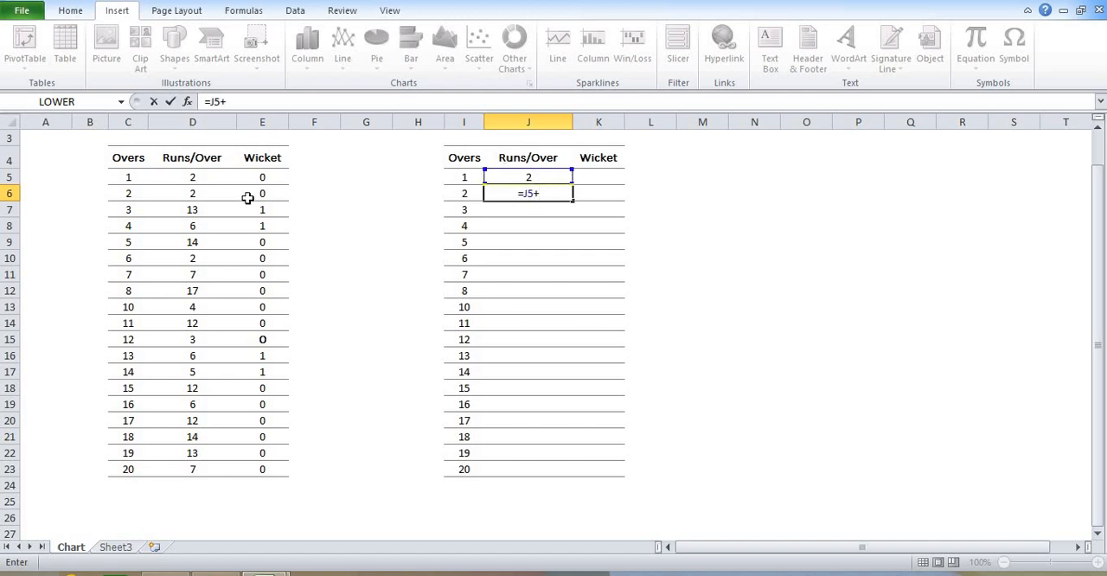
pyautogui.click(199, 194)
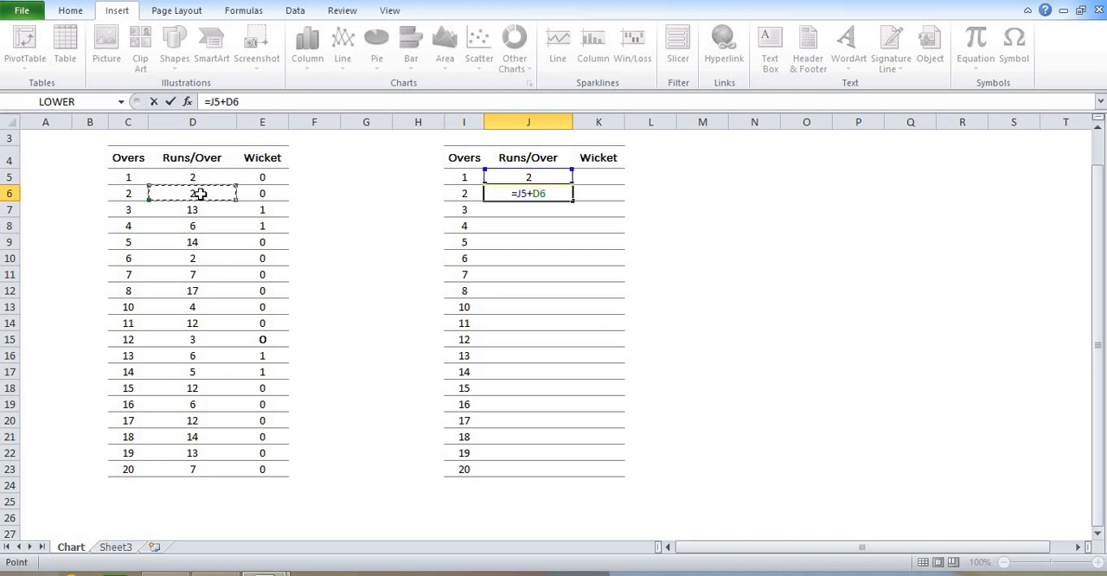
pyautogui.press('Return')
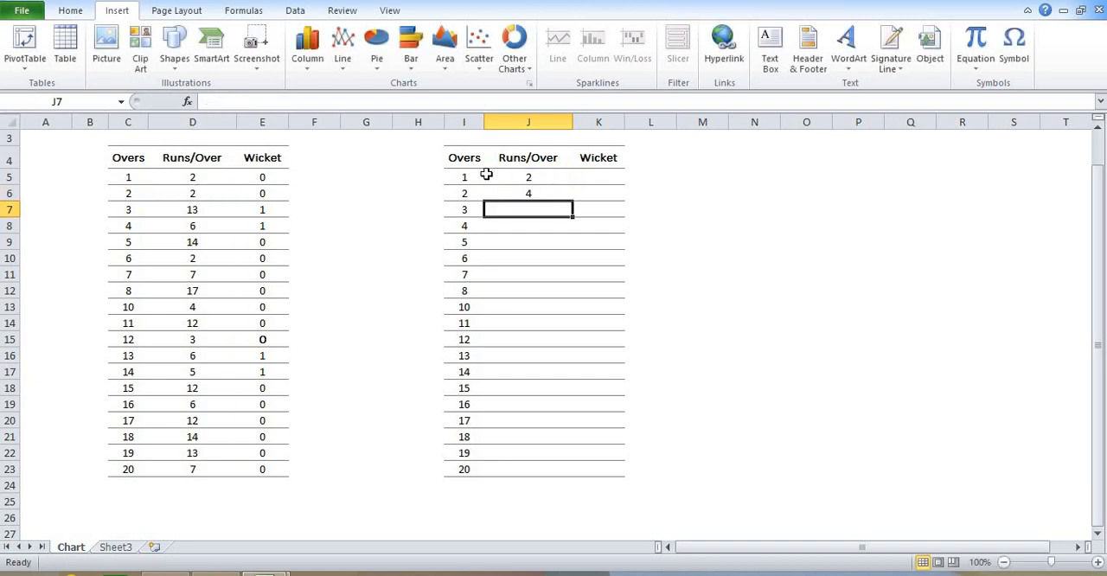
pyautogui.click(553, 193)
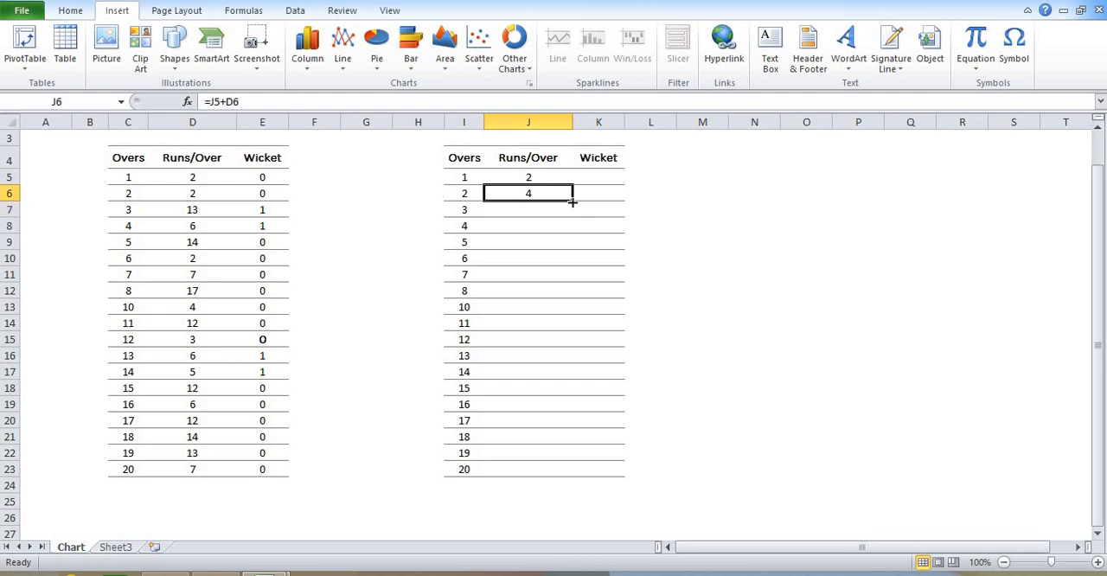
pyautogui.moveTo(571, 200); pyautogui.dragTo(541, 470)
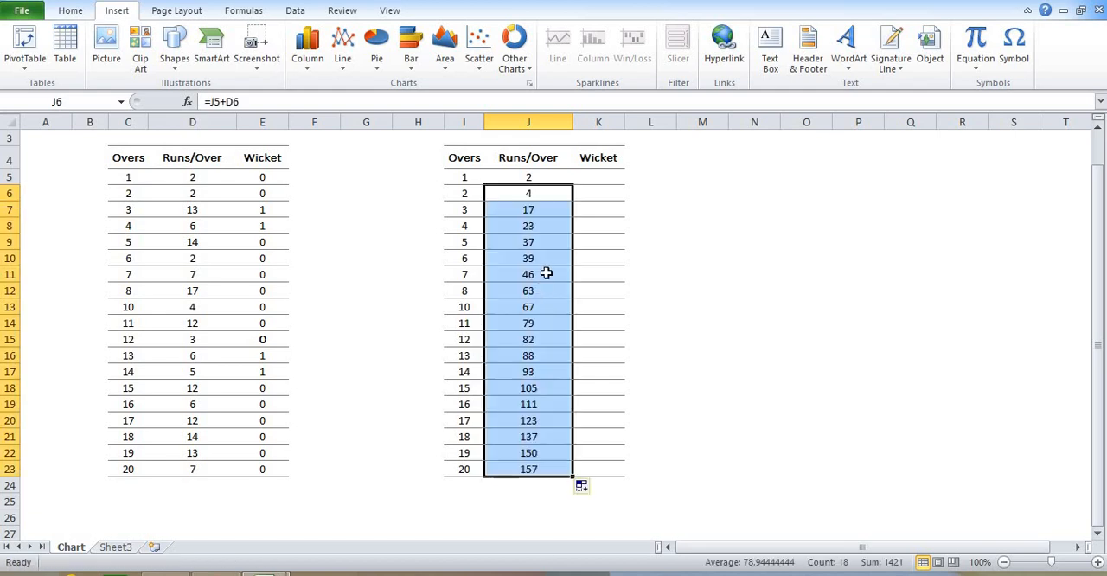
# Replace the cumulative runs formulas in J5:J23 with their values
pyautogui.moveTo(530, 175); pyautogui.dragTo(517, 467)
pyautogui.hotkey('ctrl', 'c')
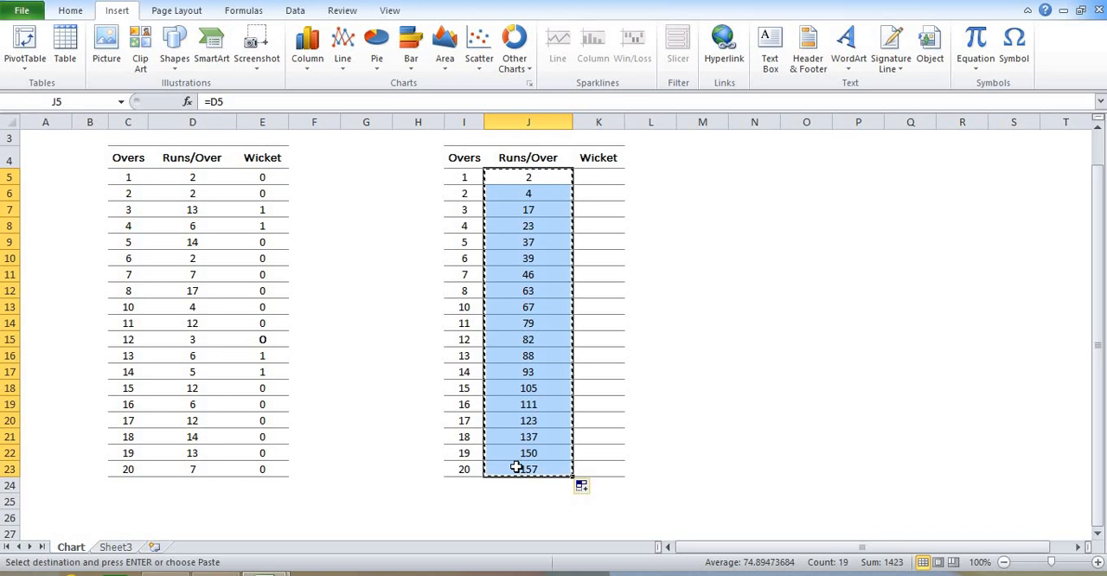
pyautogui.rightClick(528, 180)
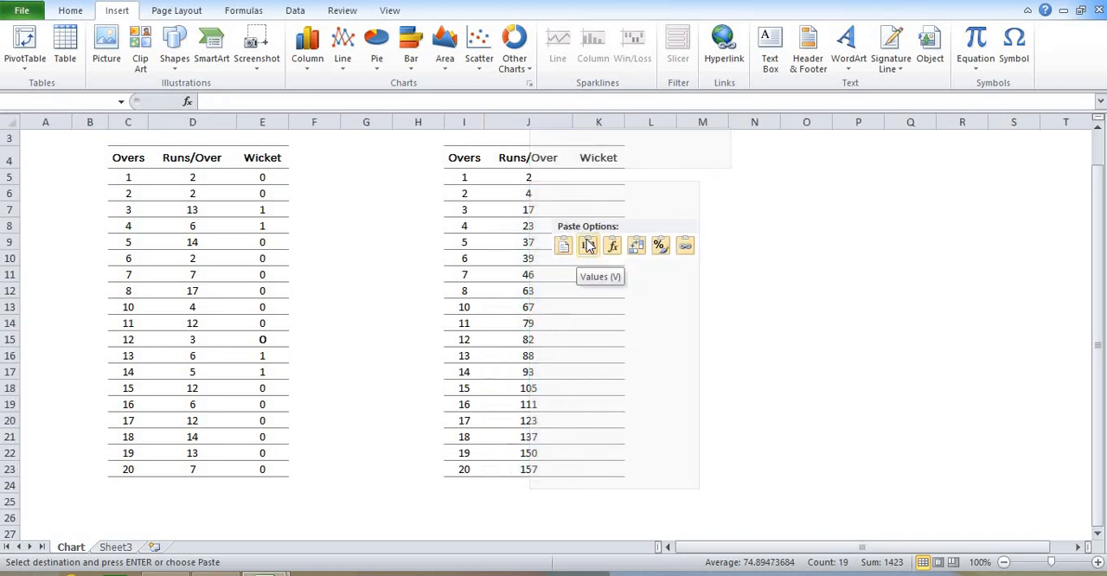
pyautogui.click(588, 246)
pyautogui.click(659, 195)
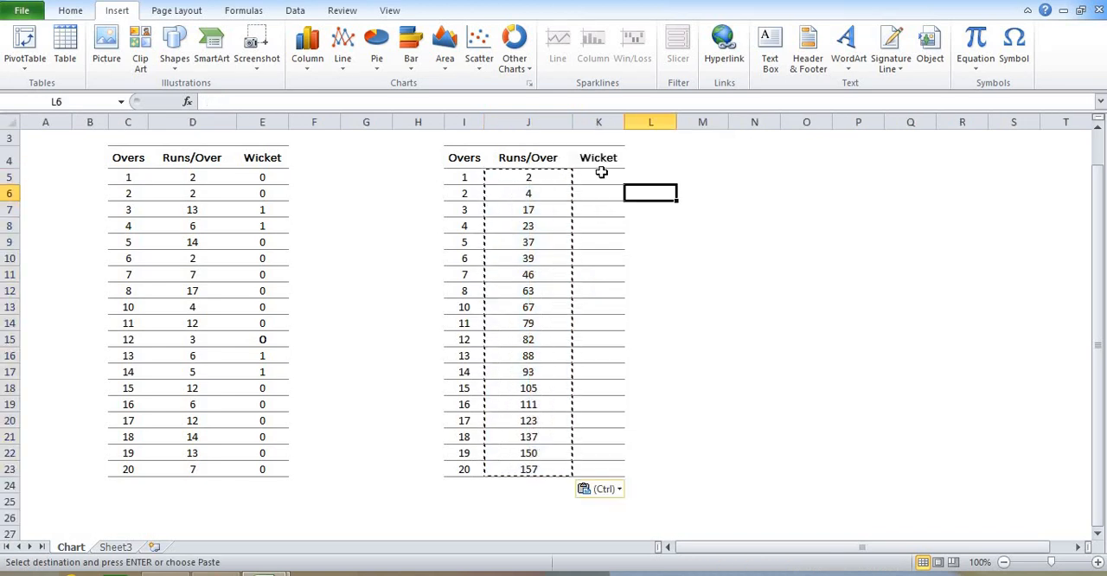
pyautogui.click(601, 173)
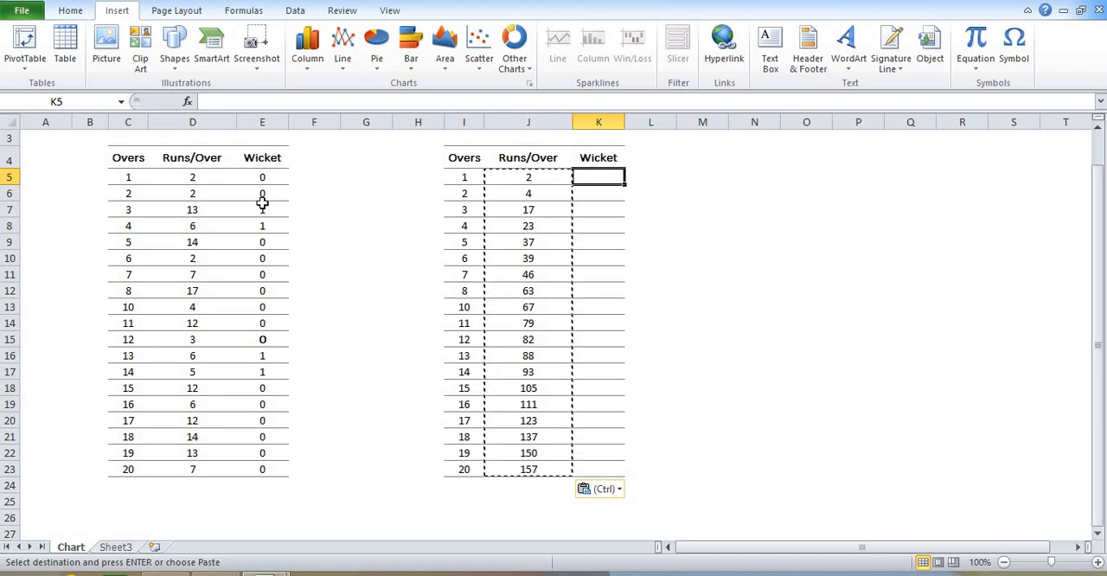
pyautogui.click(265, 112)
pyautogui.click(330, 177)
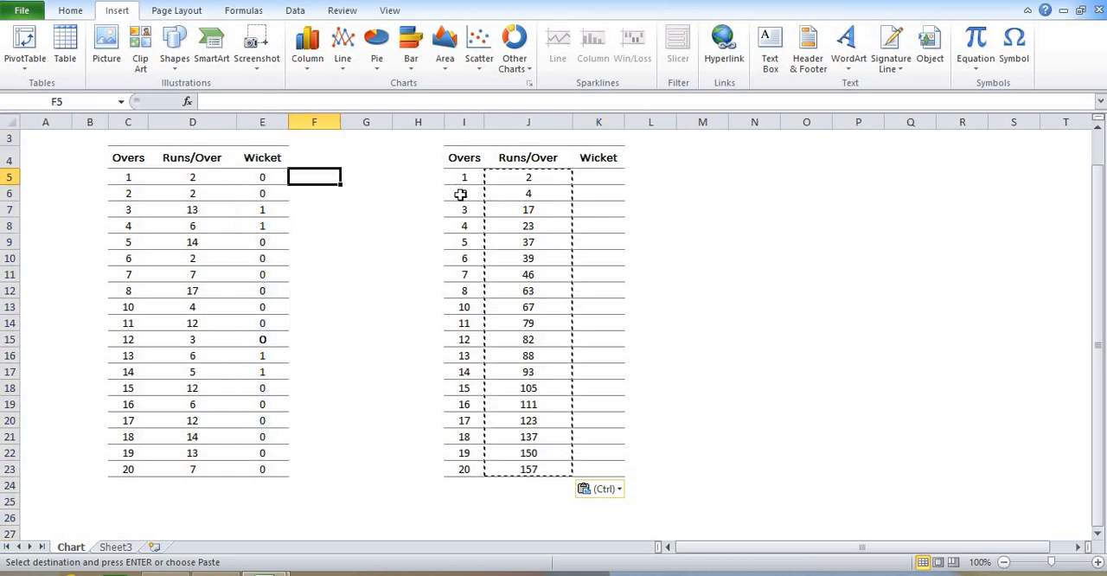
pyautogui.click(538, 211)
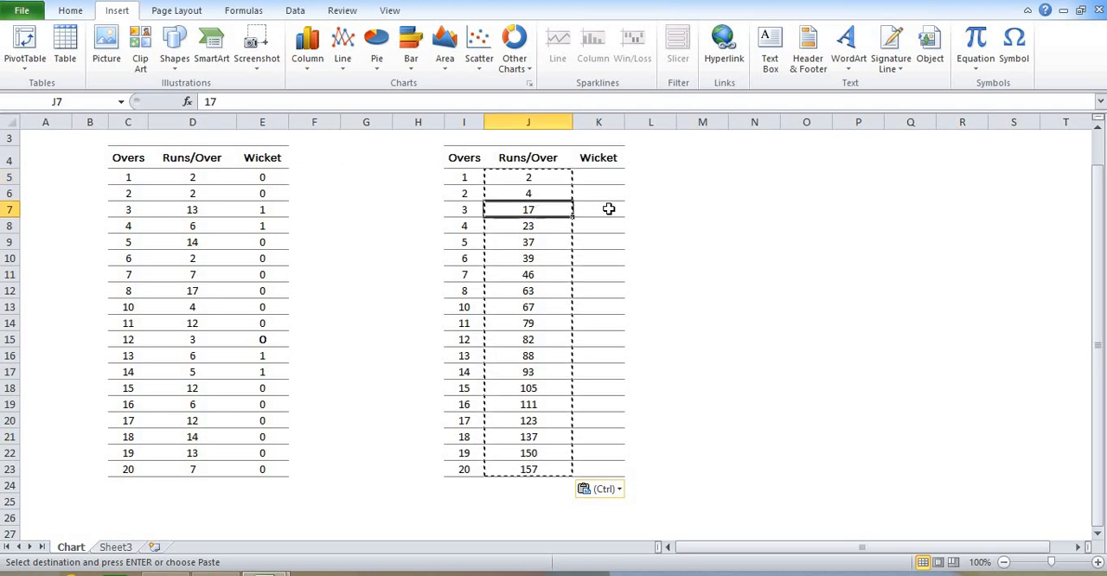
pyautogui.click(609, 210)
# Enter =IF(E5=0, "", J5) in K5 of the copied table's Wicket column and fill it down to K23
pyautogui.click(609, 174)
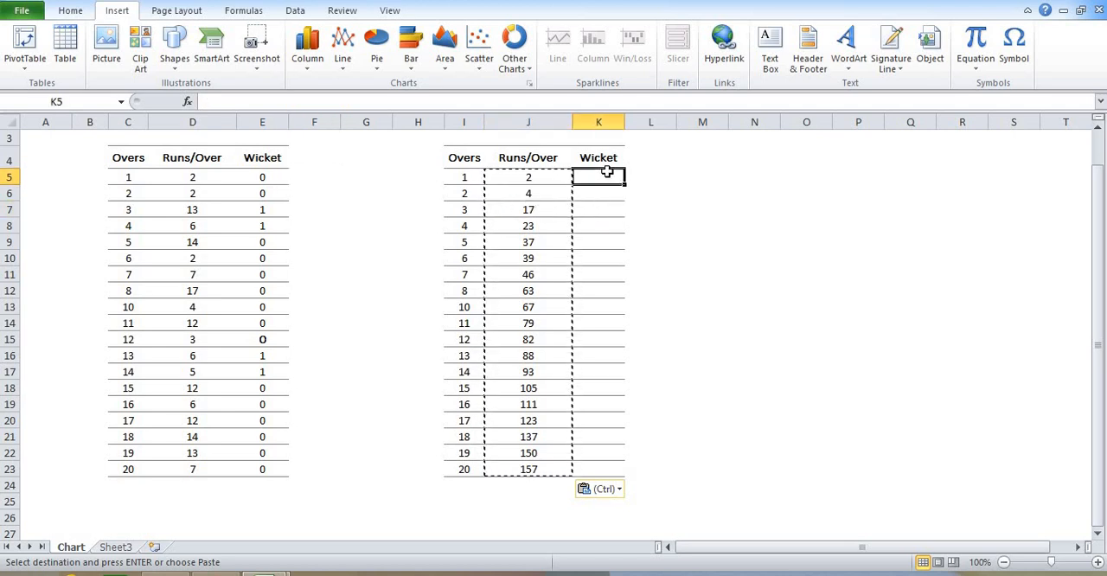
pyautogui.write('=if(')
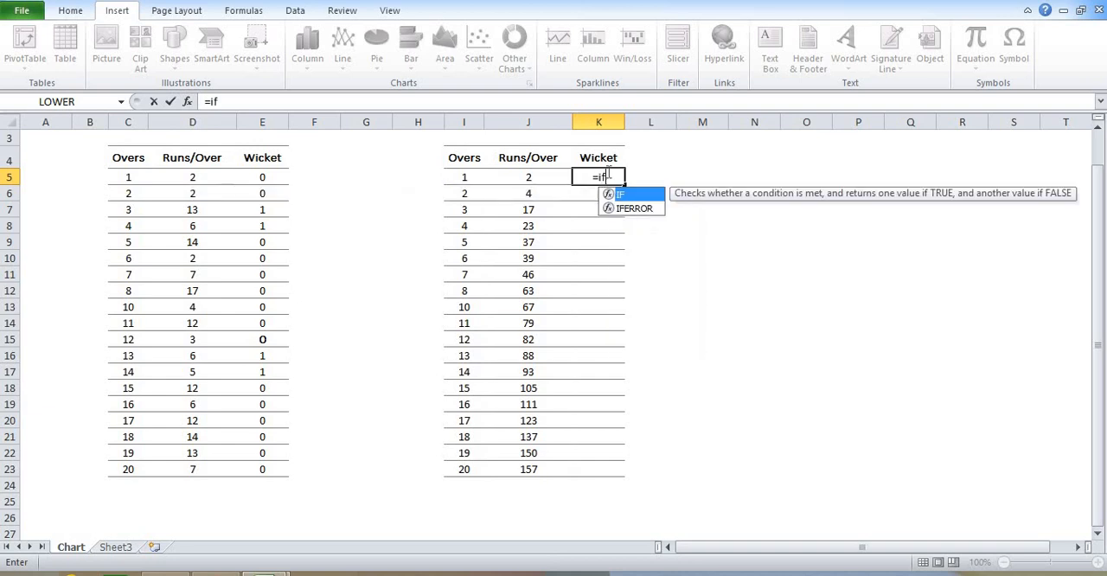
pyautogui.click(265, 178)
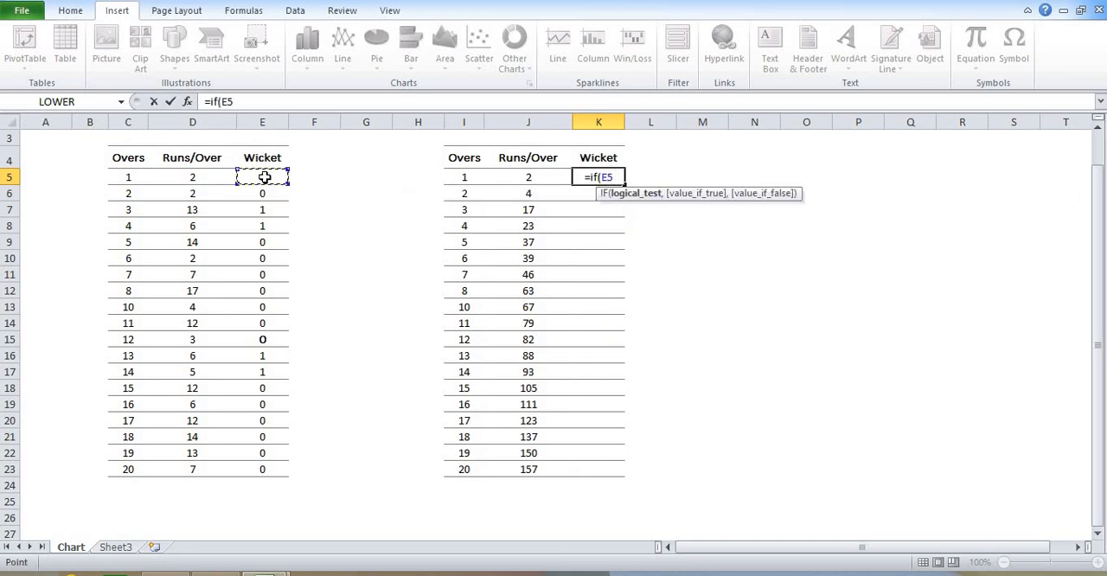
pyautogui.write('=')
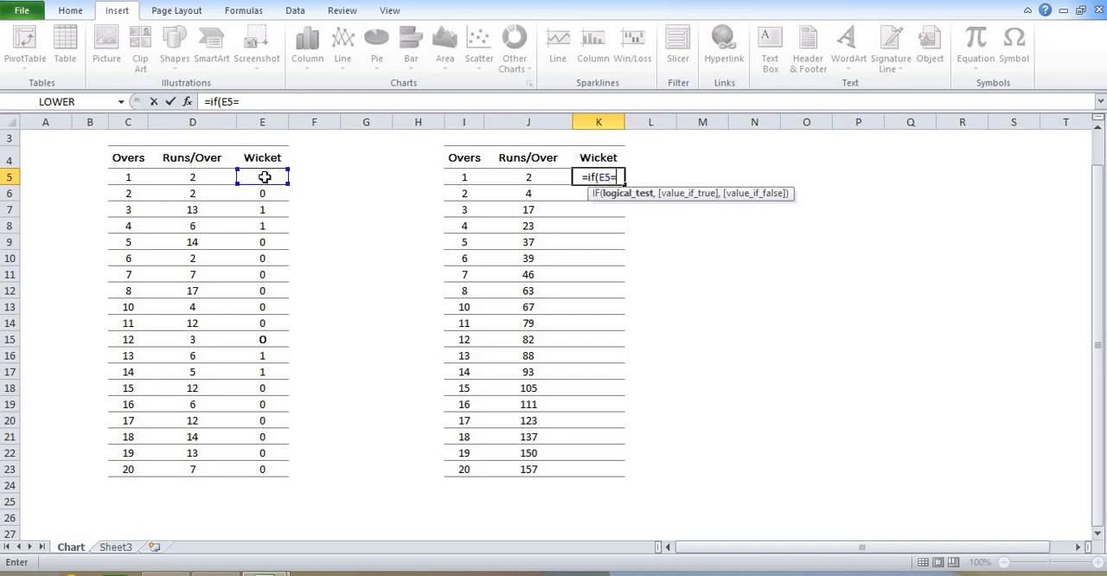
pyautogui.write('0')
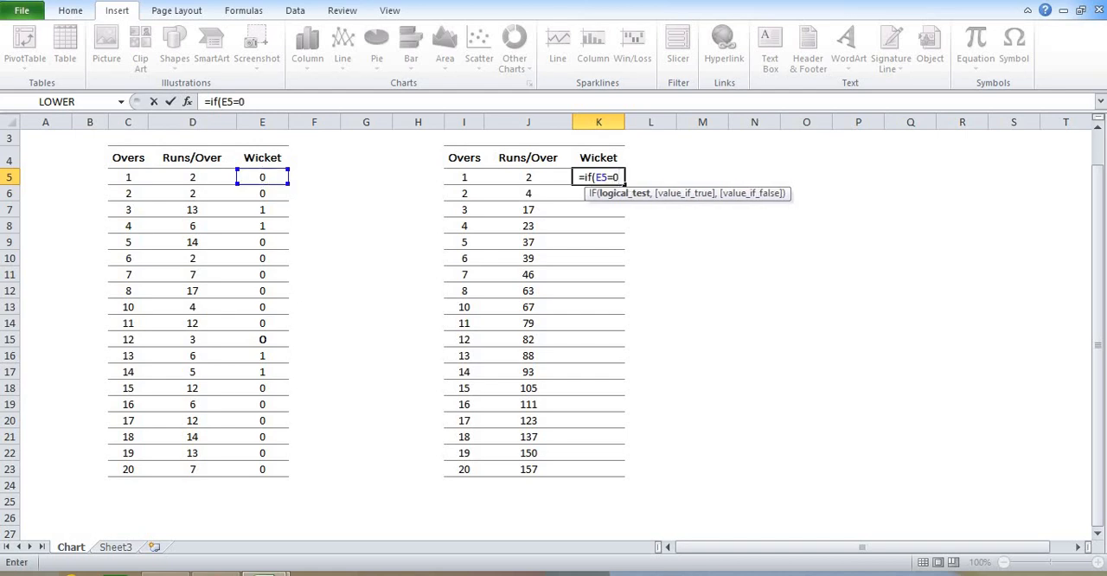
pyautogui.write(', "')
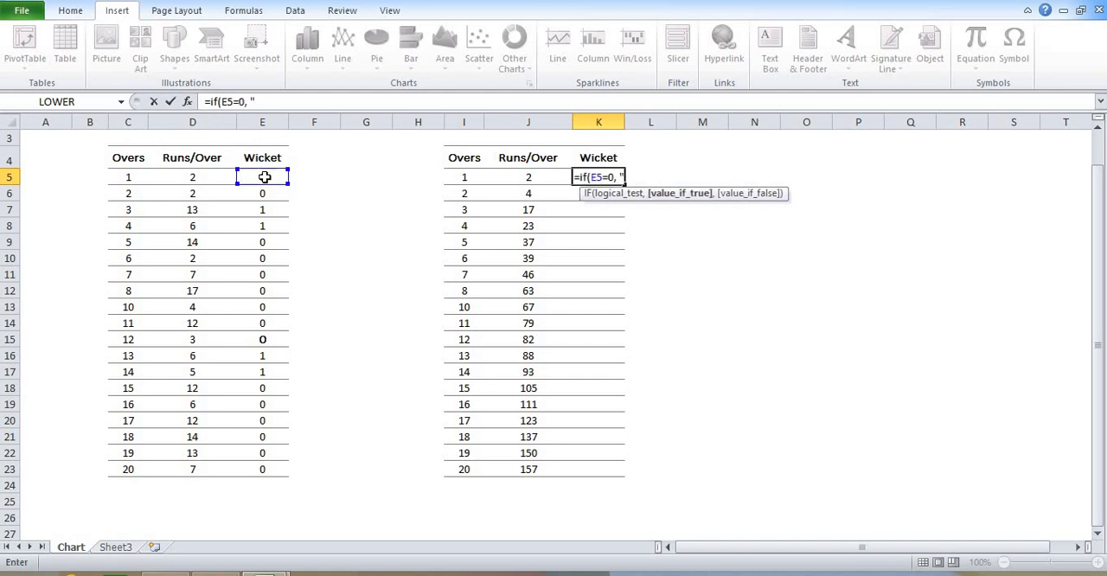
pyautogui.write('"')
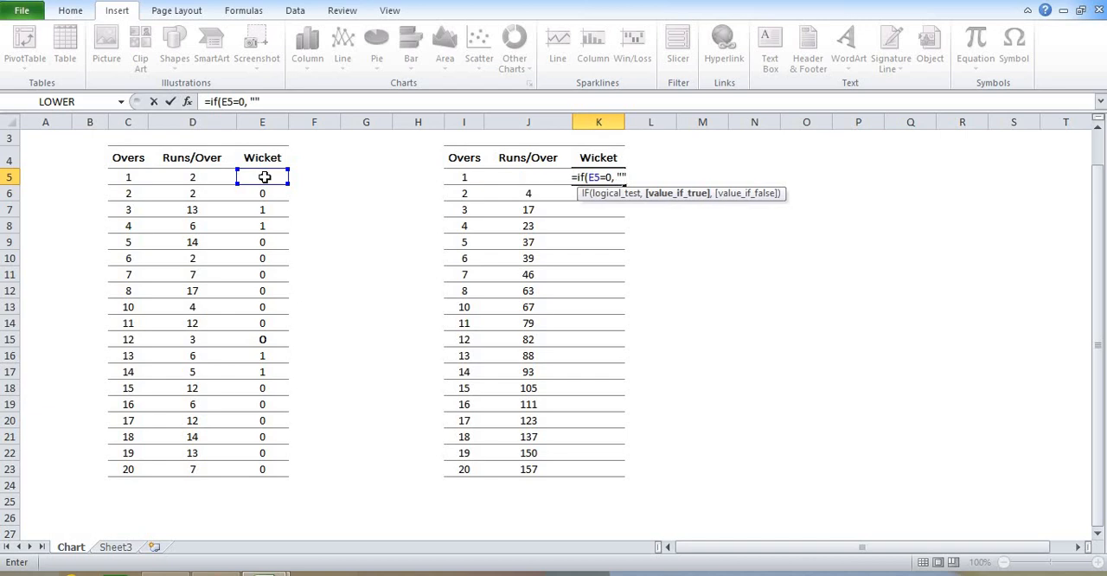
pyautogui.write(',')
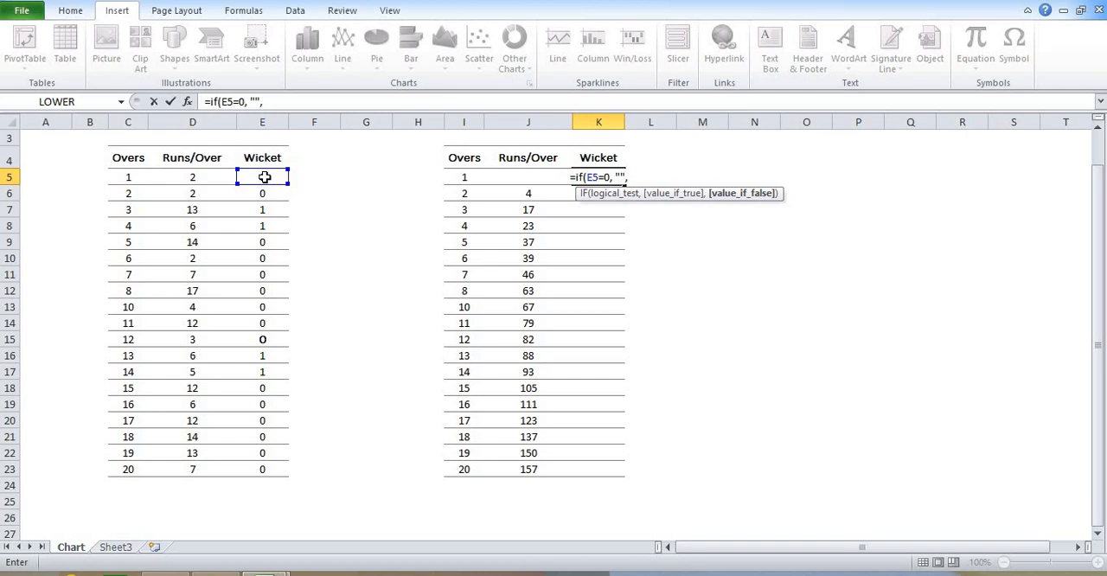
pyautogui.click(504, 177)
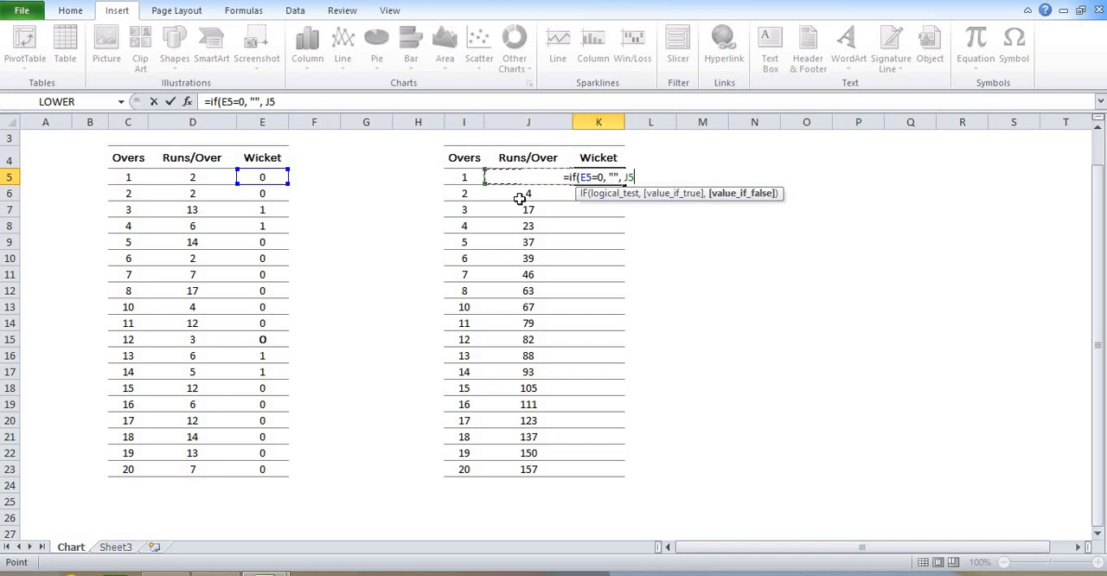
pyautogui.write(')')
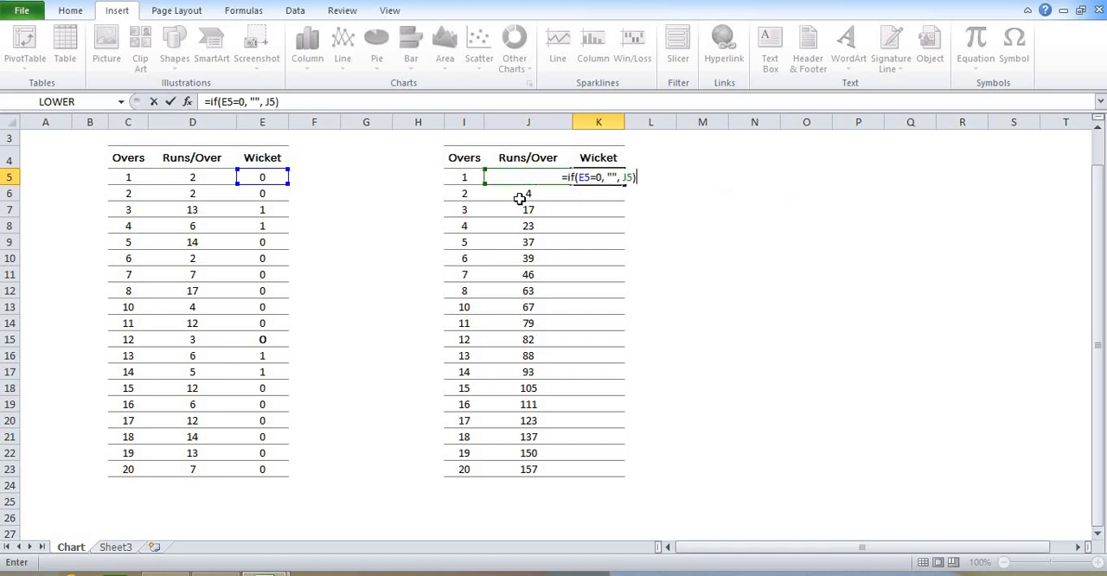
pyautogui.press('Return')
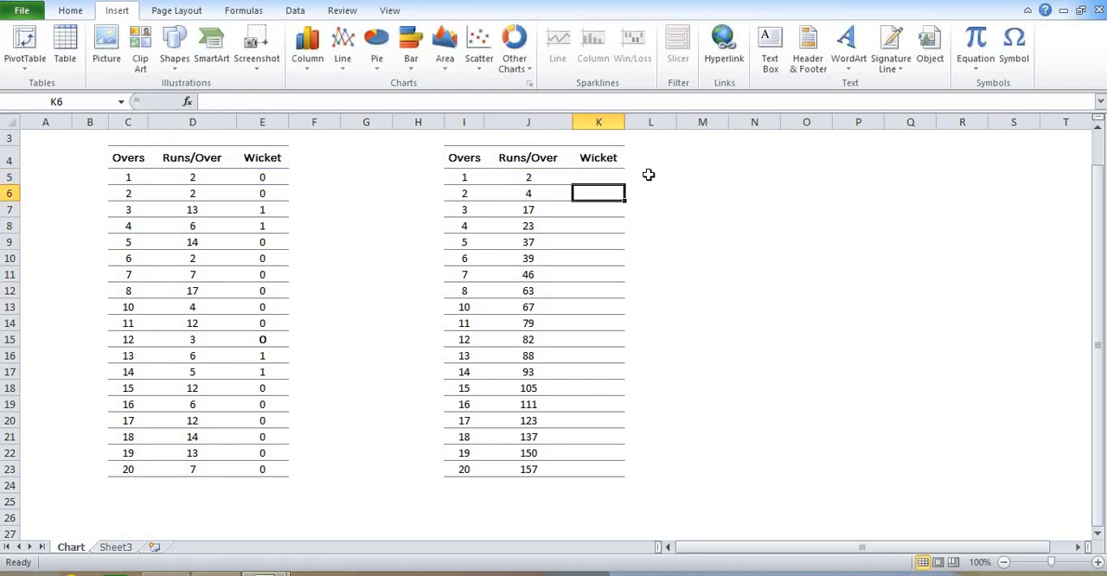
pyautogui.click(595, 178)
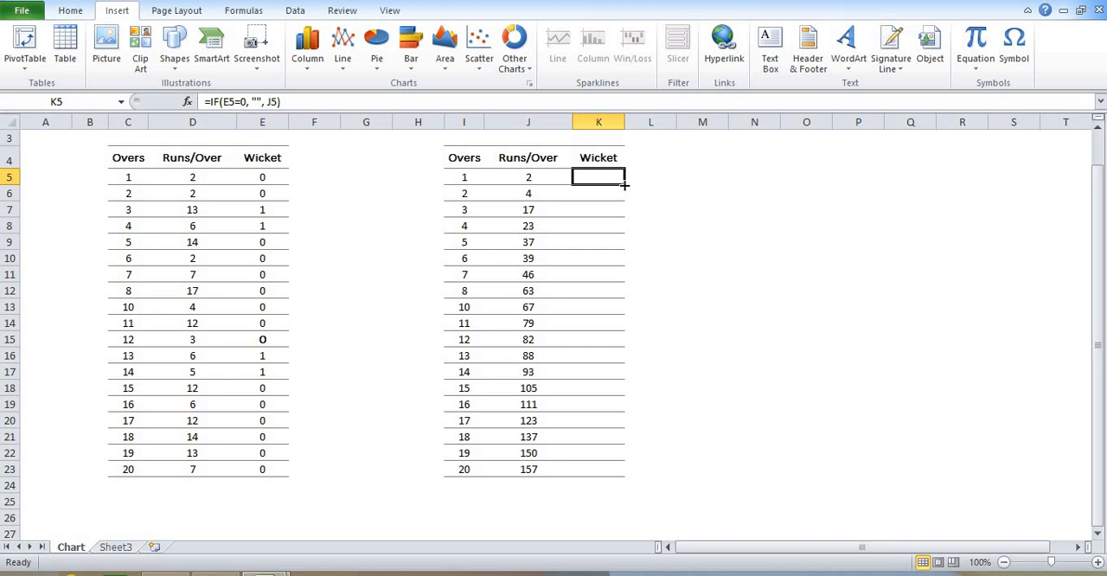
pyautogui.moveTo(625, 186); pyautogui.dragTo(616, 473)
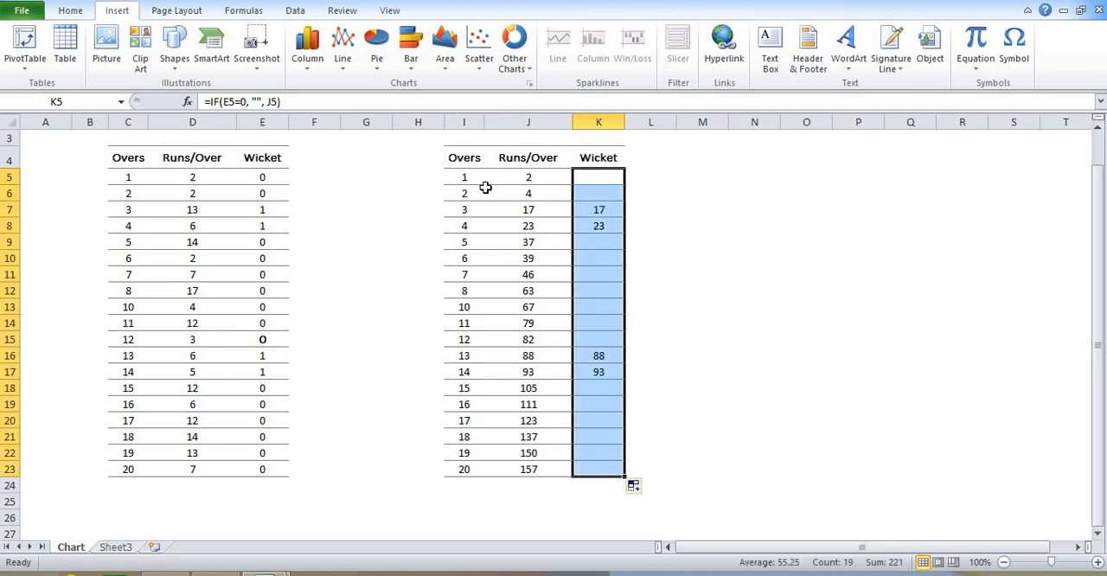
pyautogui.moveTo(239, 213); pyautogui.dragTo(266, 211)
pyautogui.moveTo(612, 209); pyautogui.dragTo(612, 225)
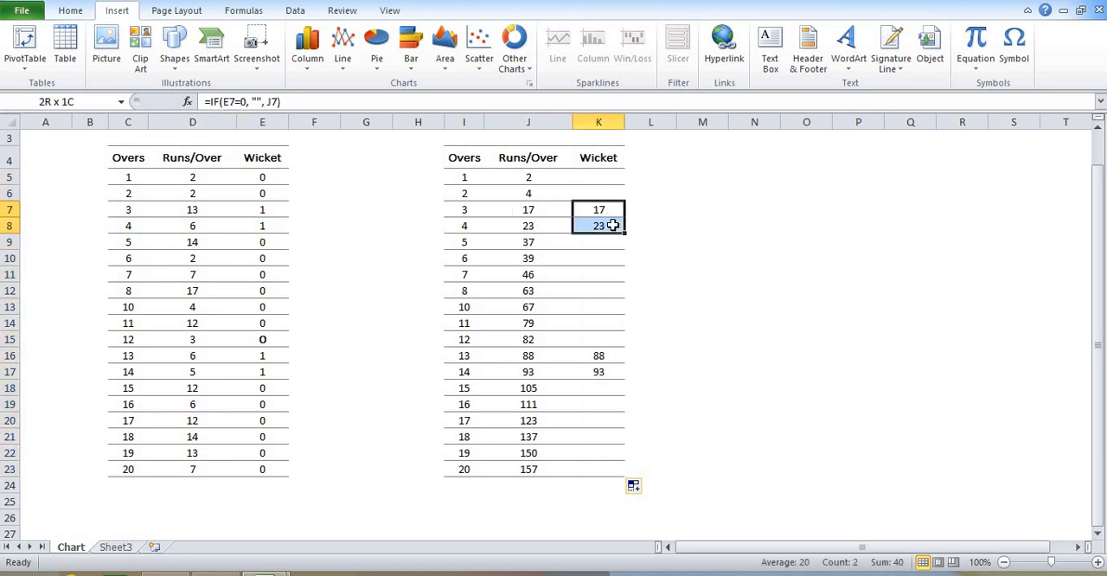
pyautogui.moveTo(550, 210); pyautogui.dragTo(551, 225)
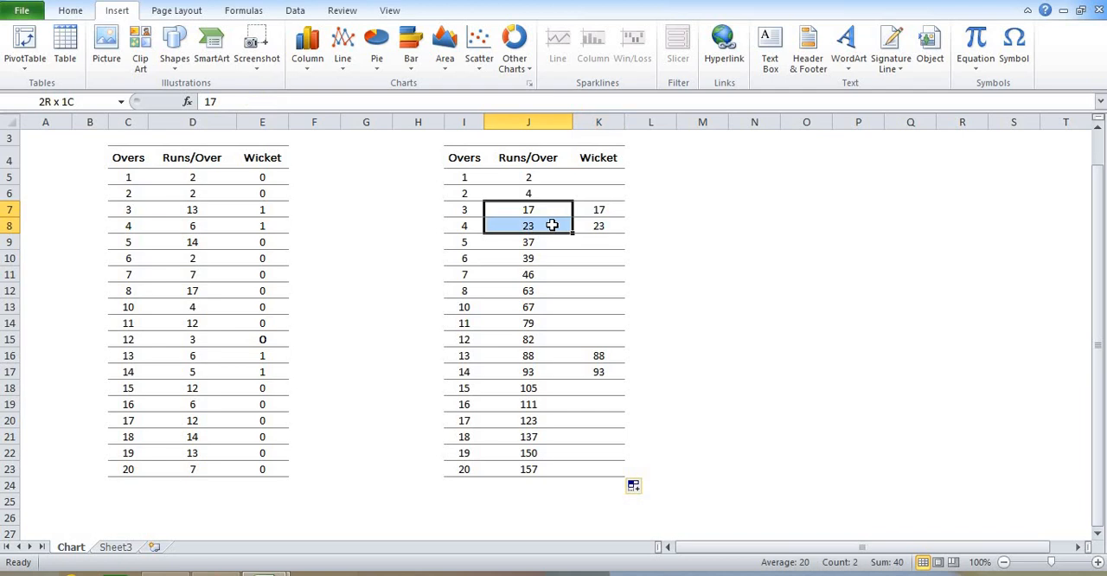
pyautogui.click(650, 227)
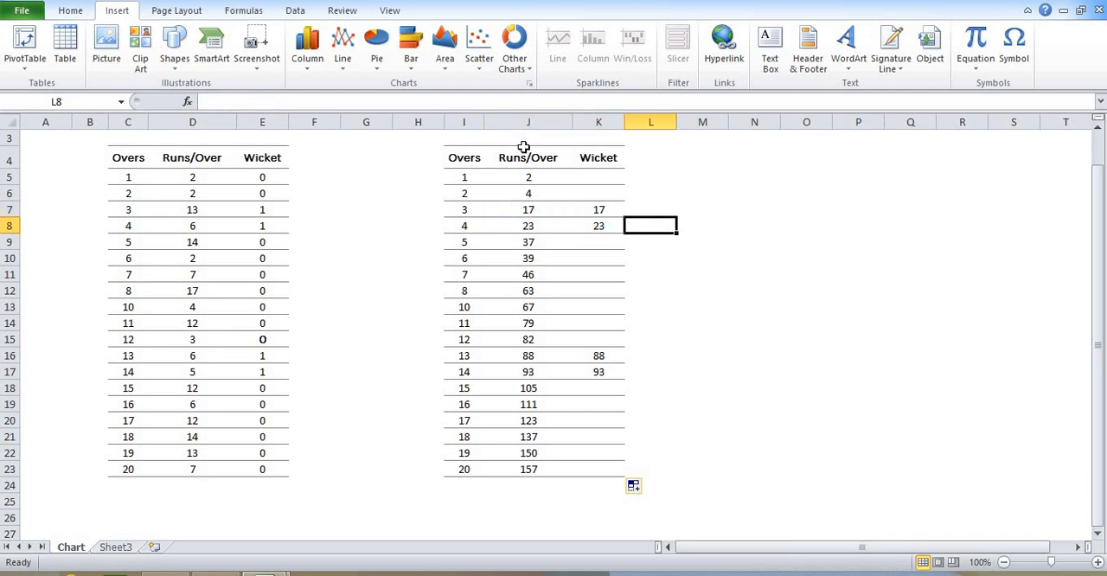
# Insert a basic 2-D line chart of the Overs and Runs/Over data in I4:J23 and place it over the original table
pyautogui.click(482, 121)
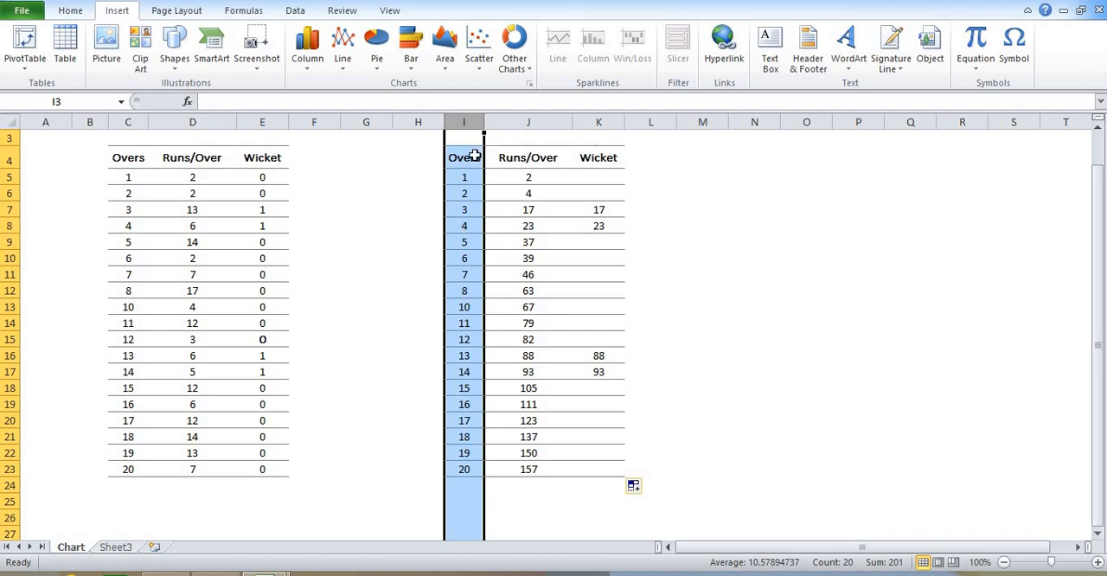
pyautogui.moveTo(468, 157); pyautogui.dragTo(511, 462)
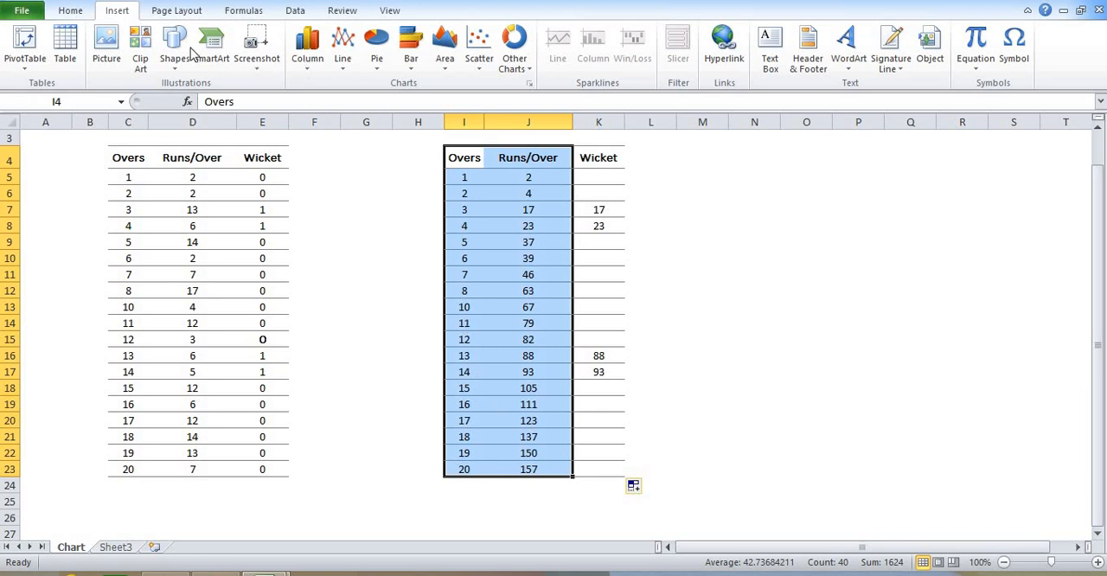
pyautogui.click(343, 69)
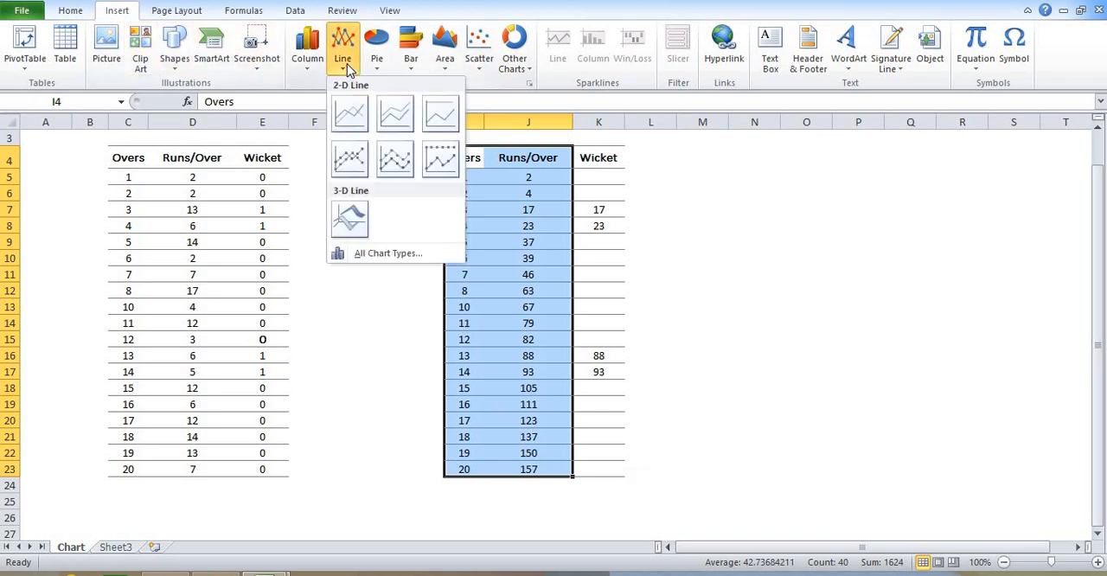
pyautogui.click(351, 127)
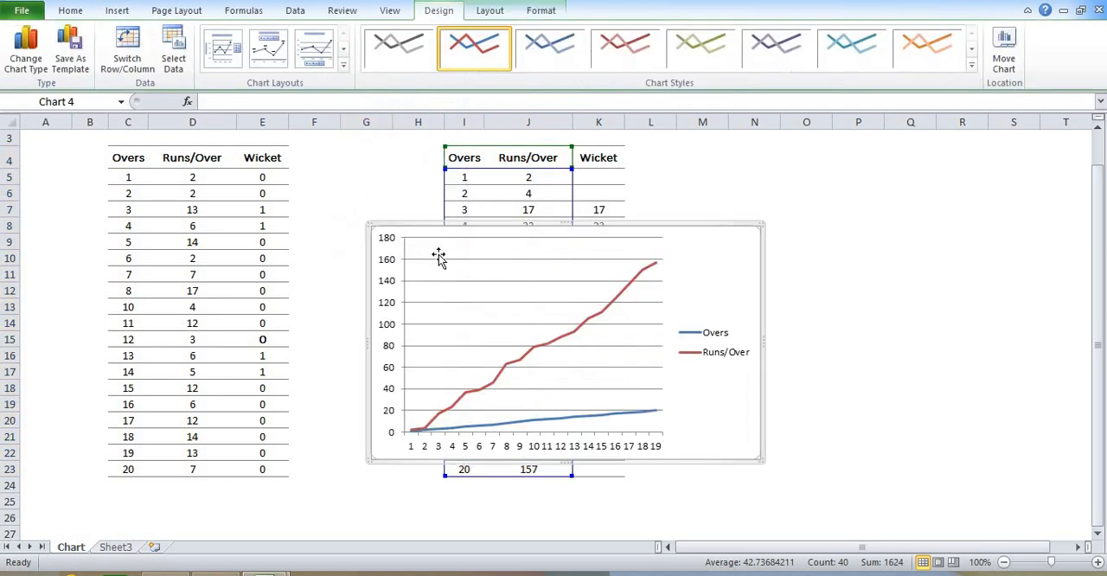
pyautogui.moveTo(296, 199); pyautogui.dragTo(121, 145)
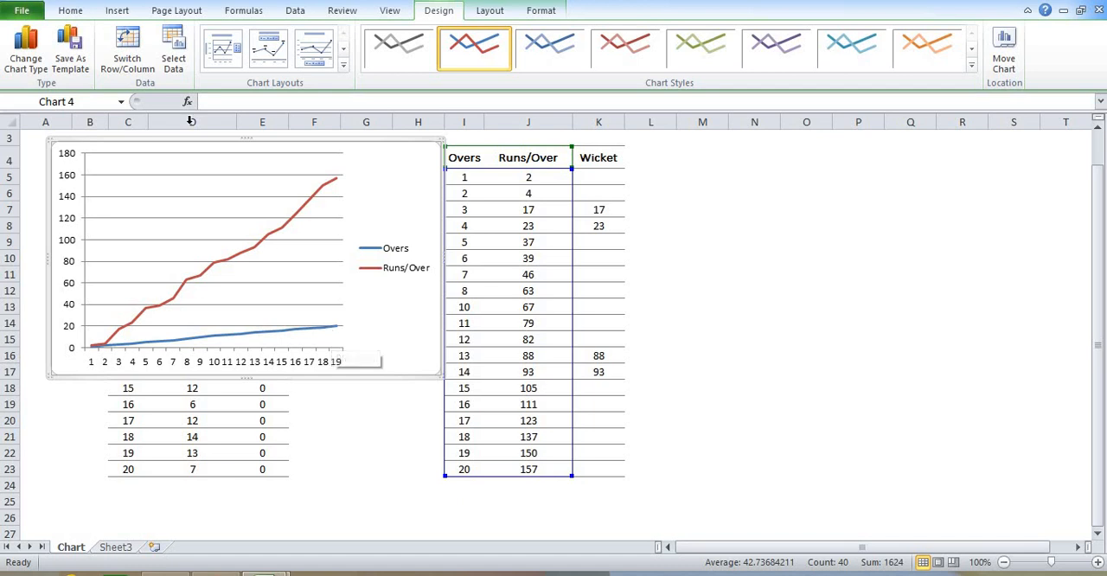
# Remove the Overs series from the chart's data source
pyautogui.click(174, 53)
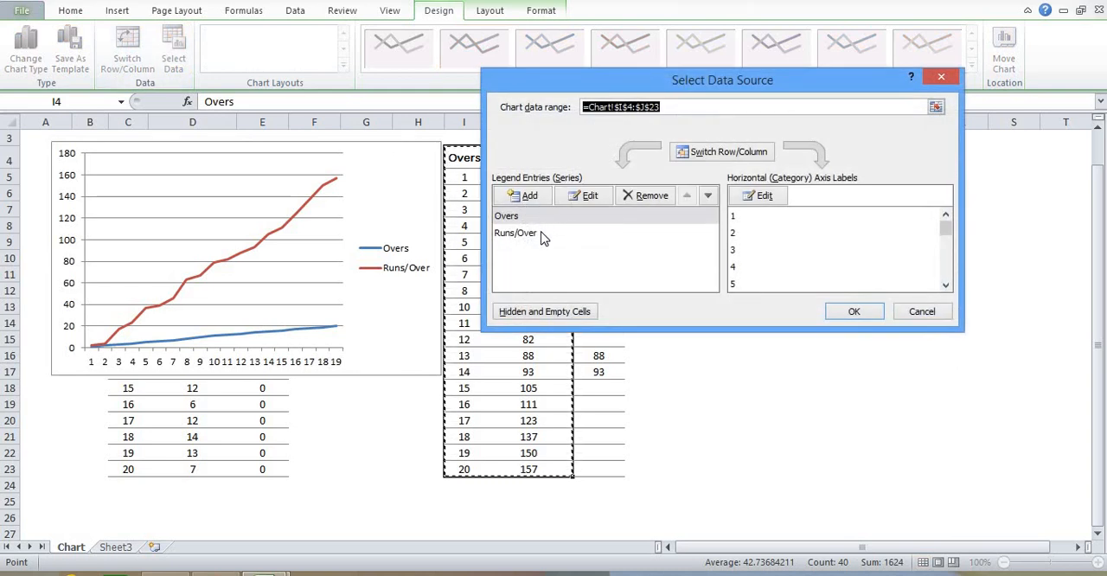
pyautogui.click(540, 221)
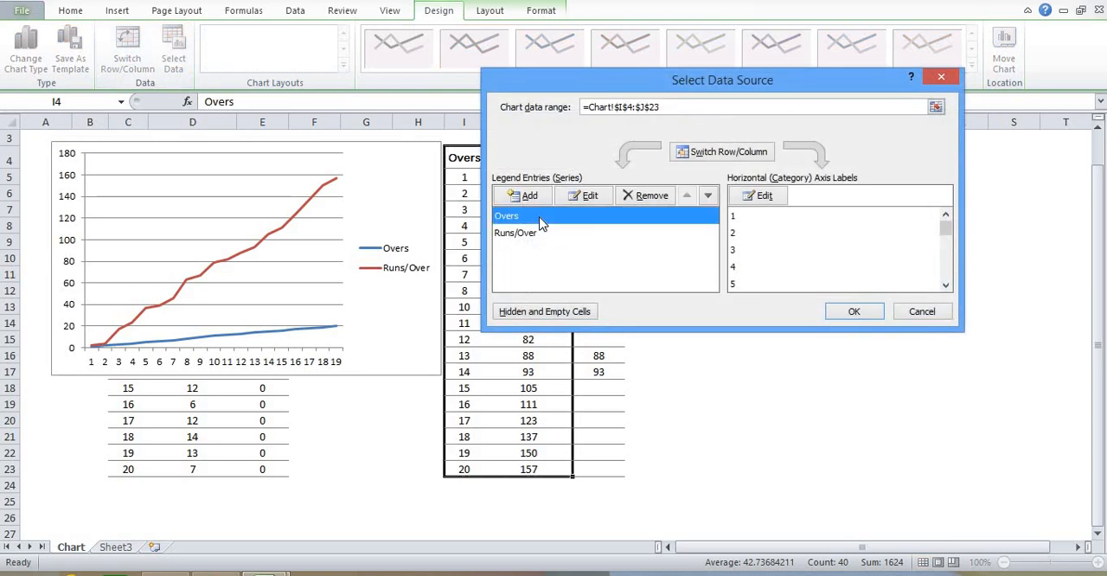
pyautogui.click(645, 203)
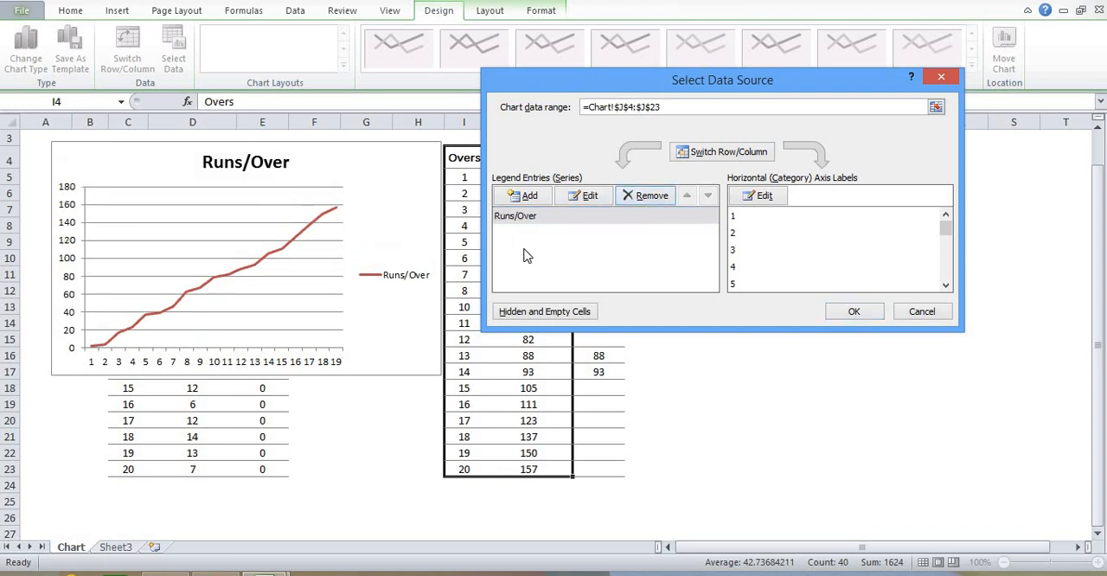
# Set the chart's horizontal axis labels to the overs in I5:I23
pyautogui.click(772, 199)
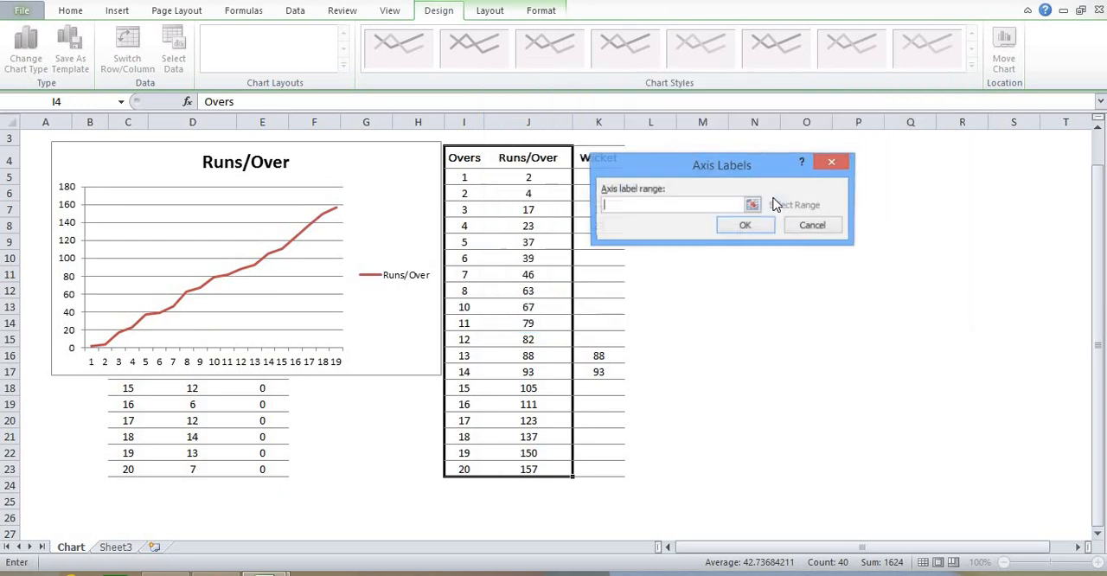
pyautogui.moveTo(464, 184); pyautogui.dragTo(464, 467)
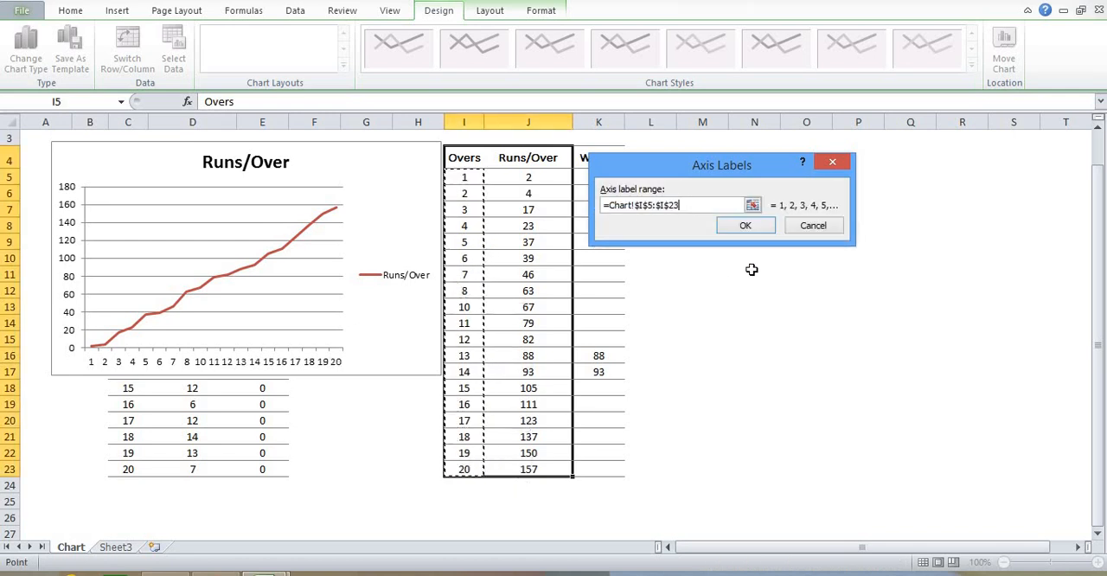
pyautogui.click(745, 225)
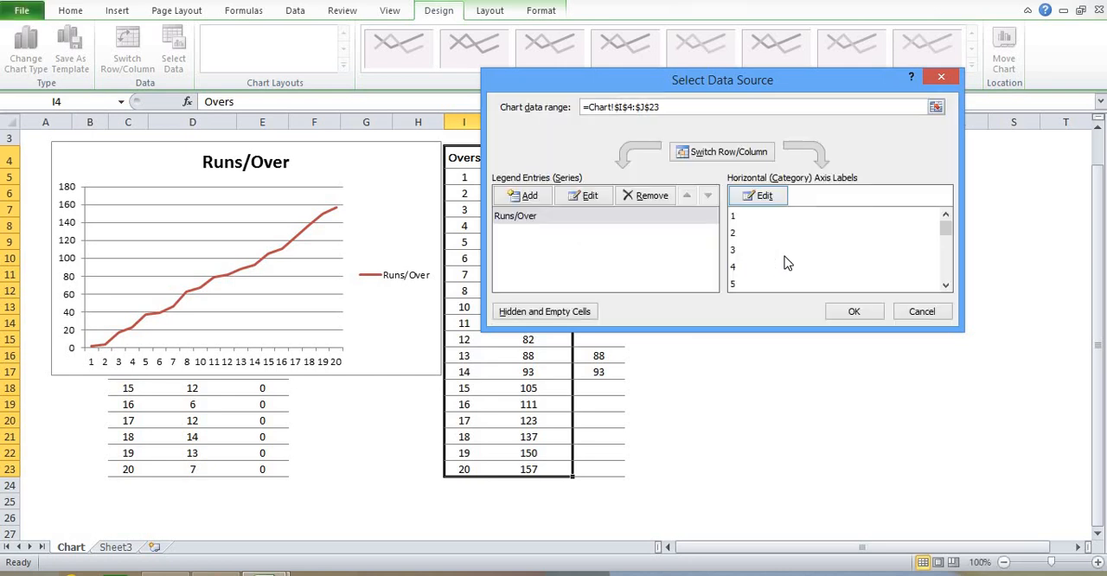
pyautogui.click(855, 312)
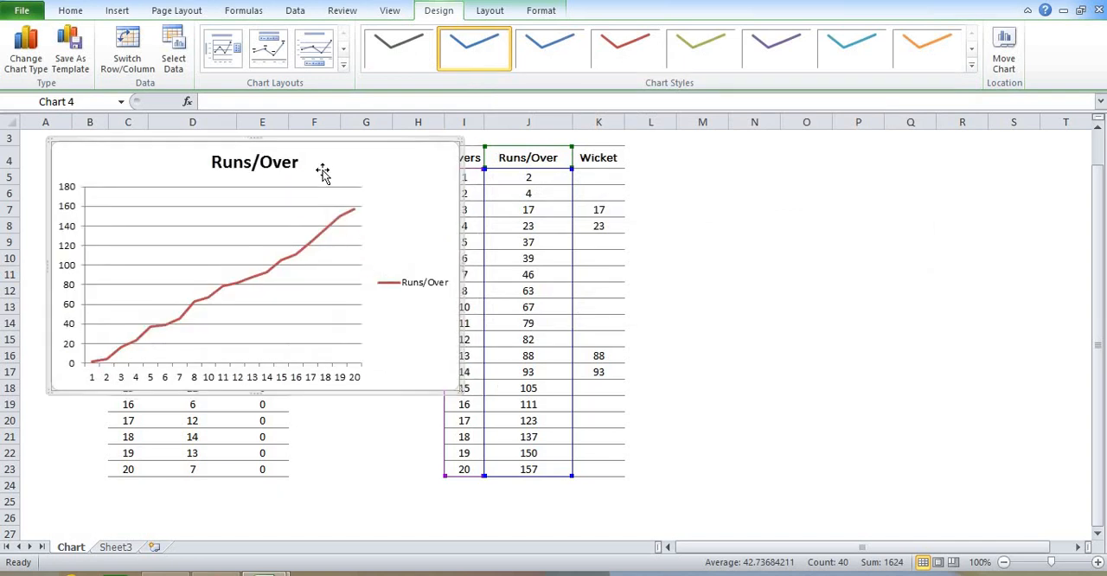
# Reposition the chart so it does not cover the copied table and remove its horizontal gridlines
pyautogui.moveTo(286, 173); pyautogui.dragTo(319, 177)
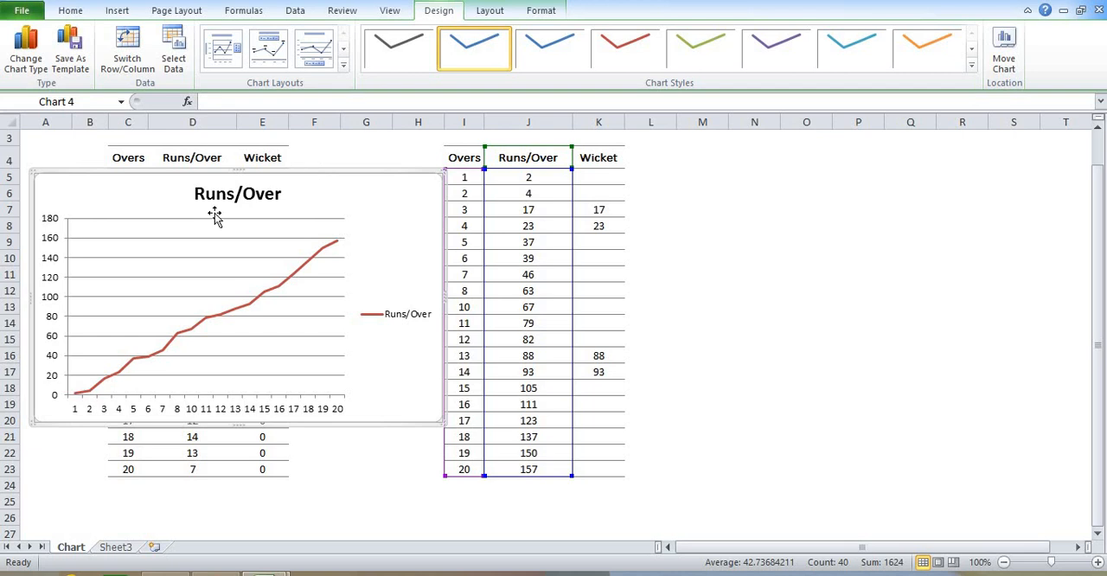
pyautogui.click(200, 263)
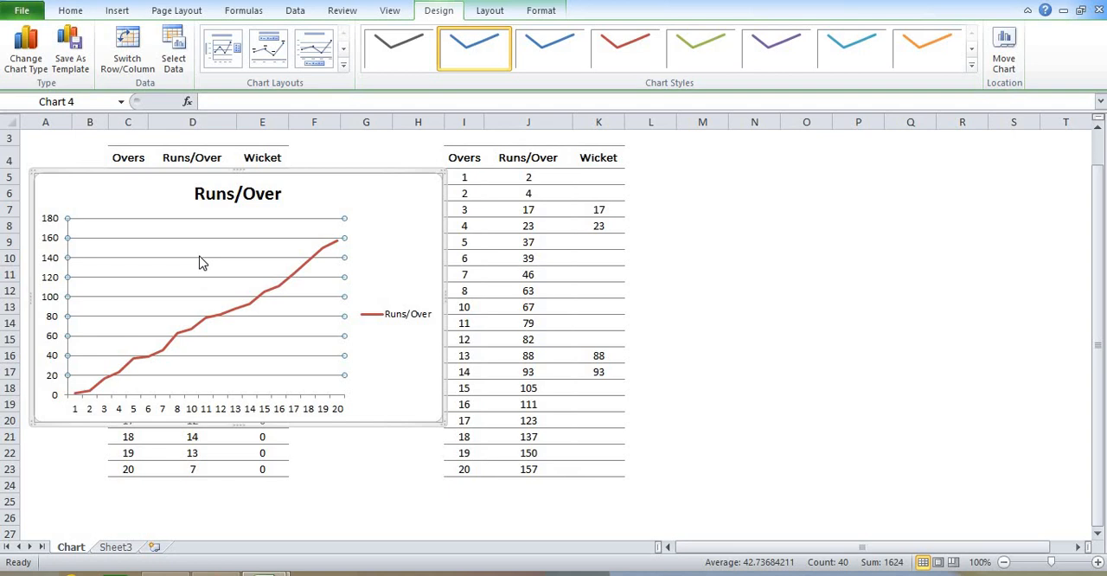
pyautogui.press('Delete')
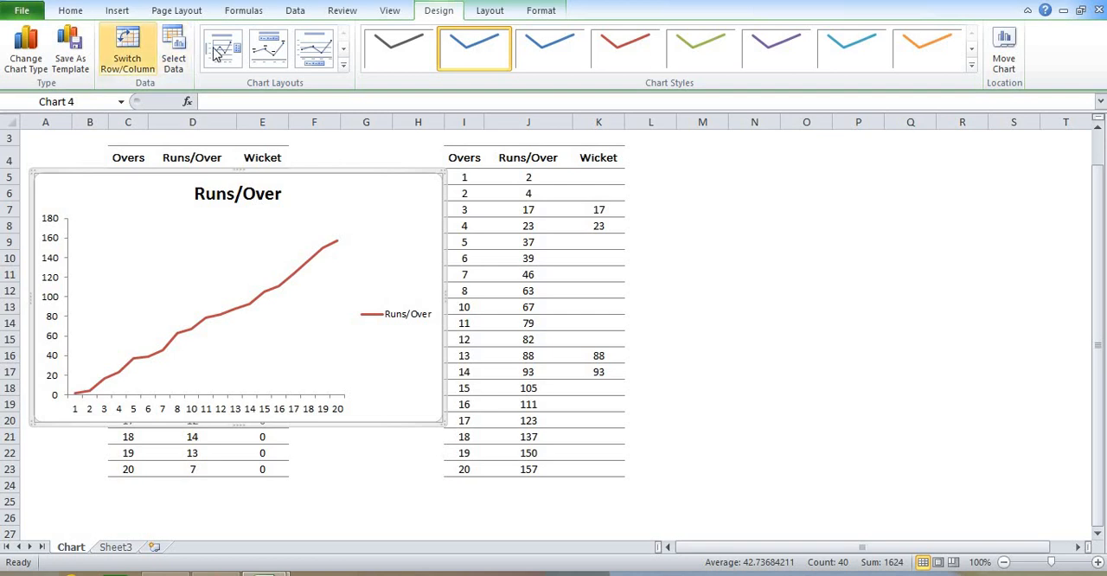
# Add a Wicket series to the chart, taking its name from K4 and its values from K5:K23
pyautogui.click(172, 54)
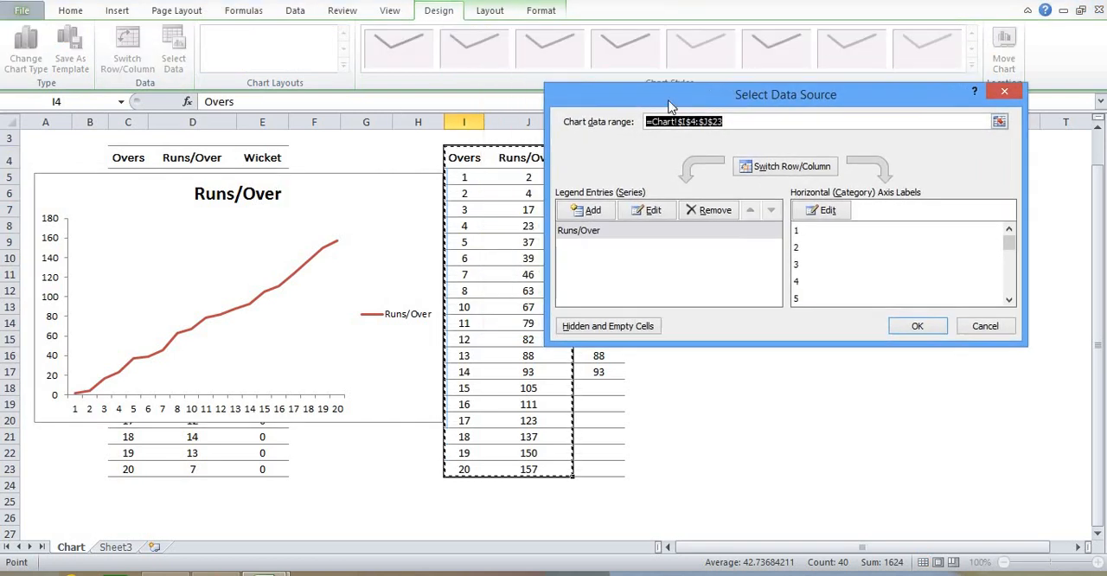
pyautogui.moveTo(670, 106); pyautogui.dragTo(765, 102)
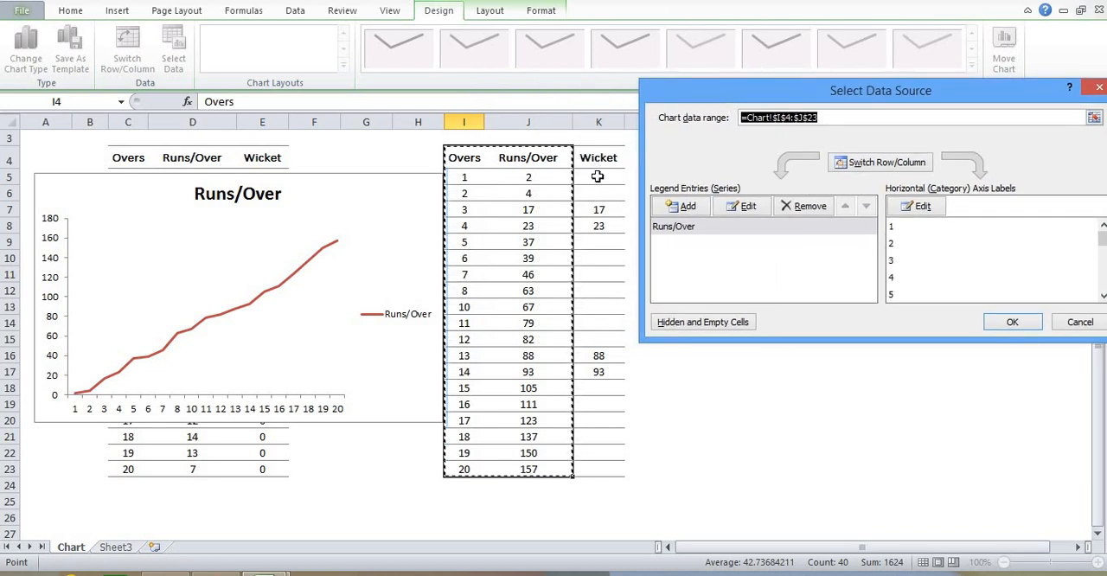
pyautogui.click(703, 208)
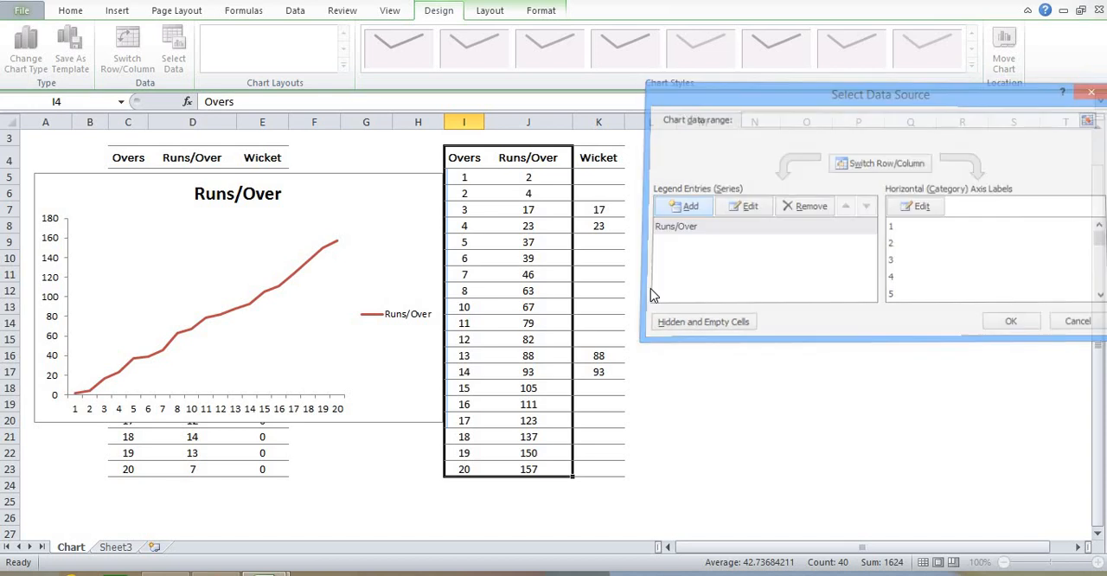
pyautogui.click(601, 156)
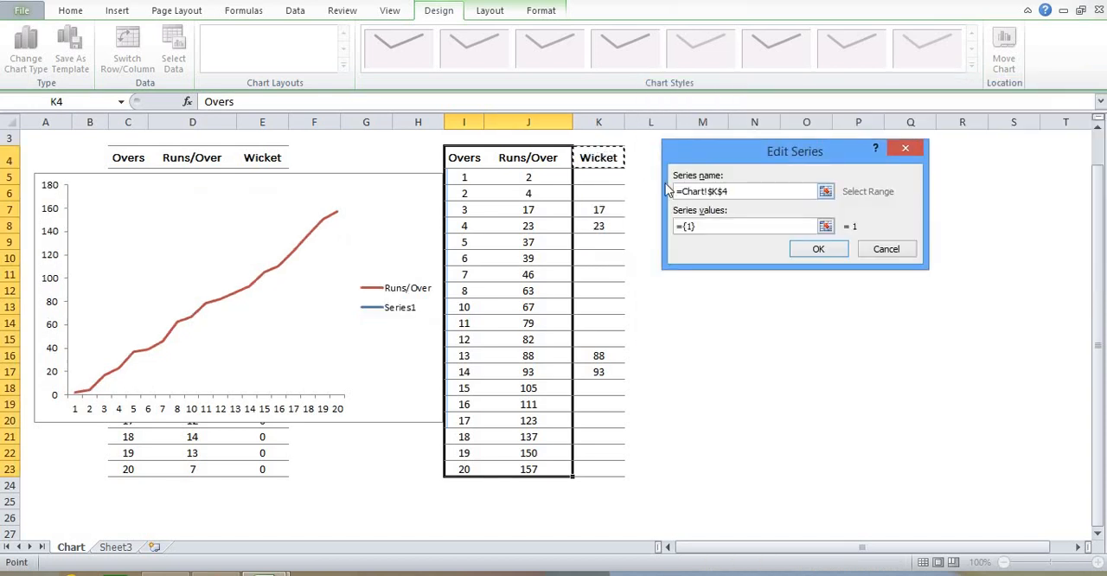
pyautogui.moveTo(701, 226); pyautogui.dragTo(655, 227)
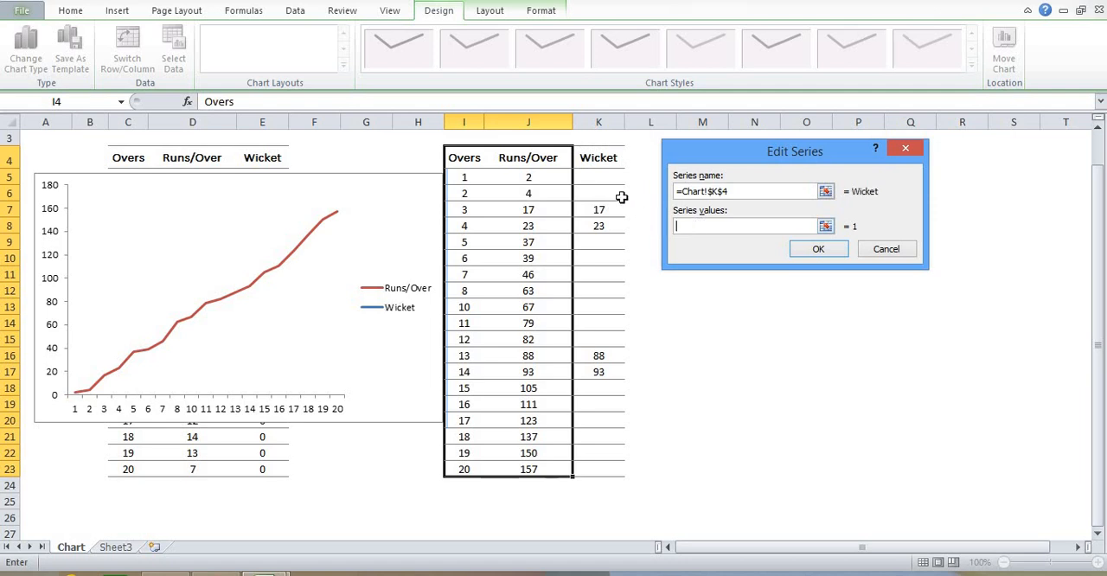
pyautogui.moveTo(611, 178); pyautogui.dragTo(585, 475)
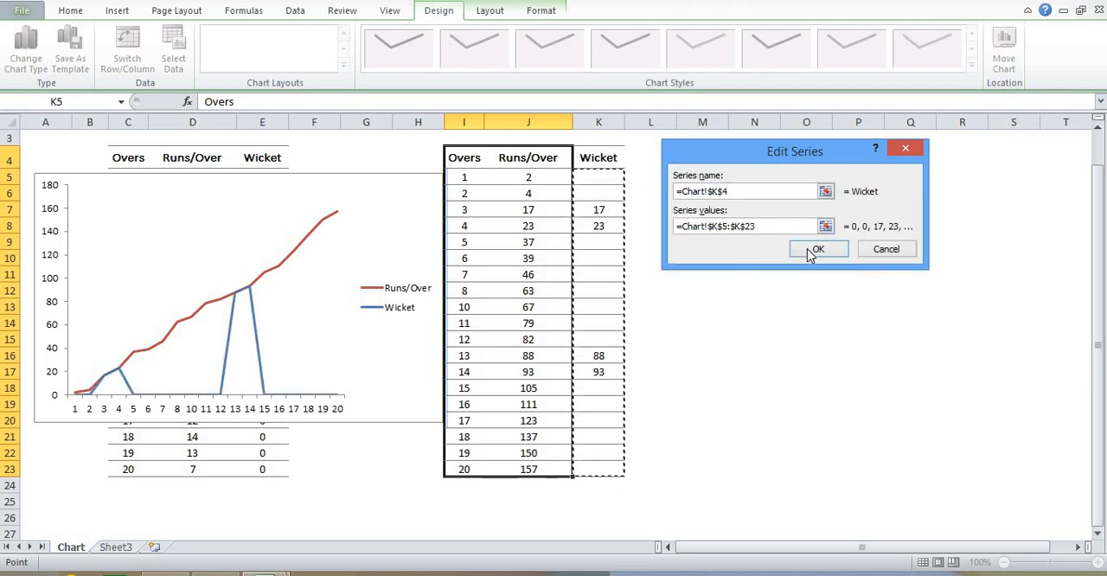
pyautogui.click(807, 248)
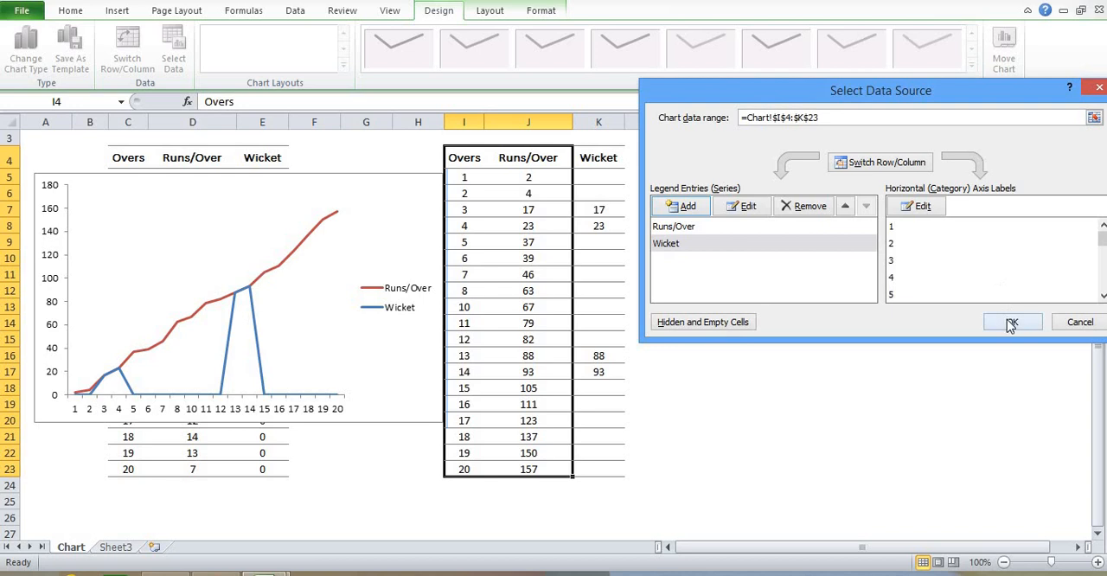
pyautogui.click(1011, 324)
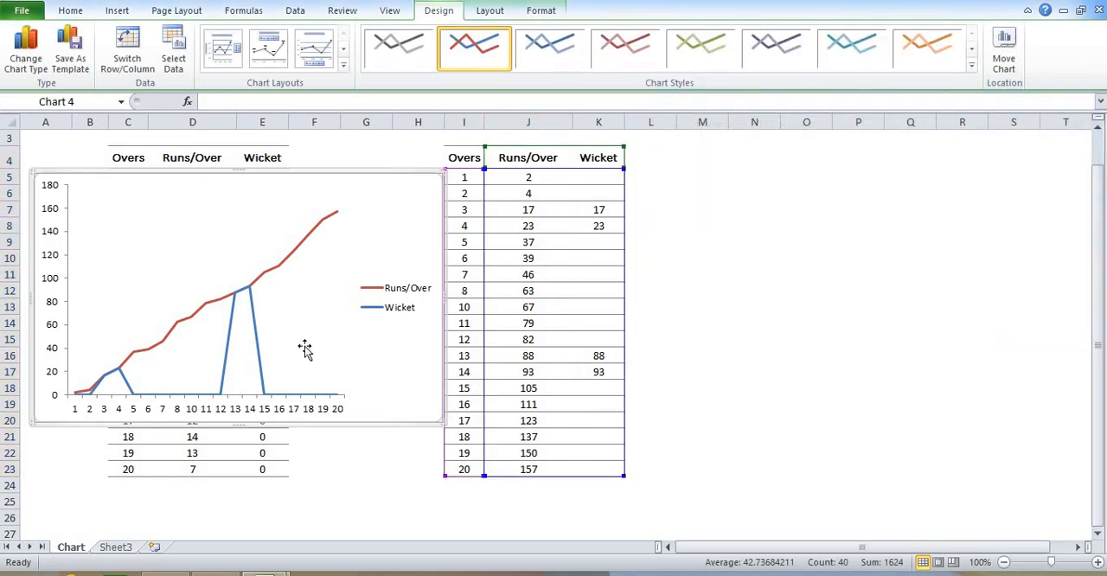
# Change the Wicket series to an X Y (Scatter) chart with markers only
pyautogui.click(259, 344)
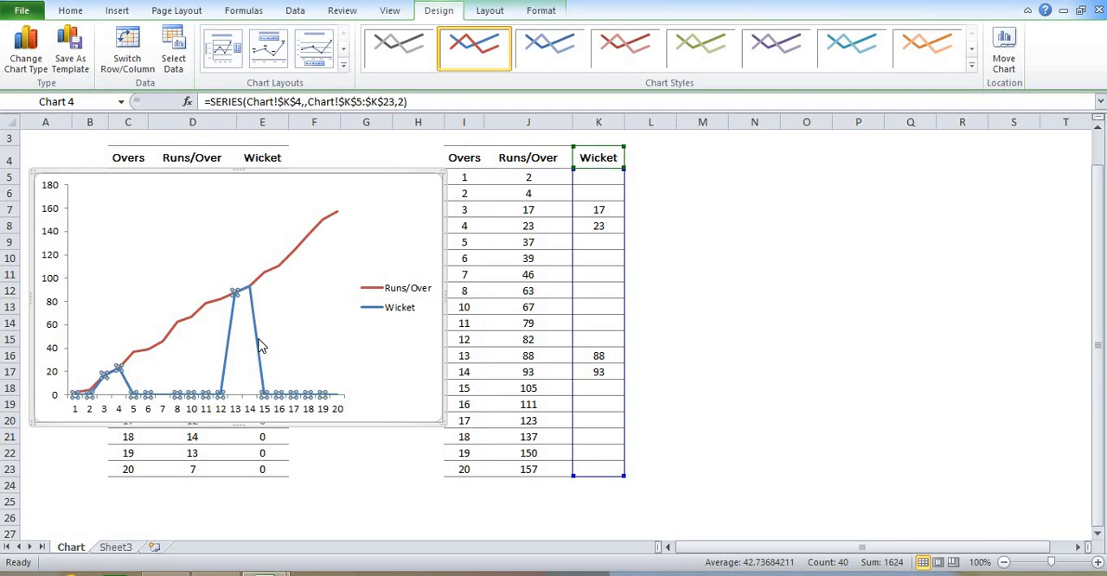
pyautogui.rightClick(262, 346)
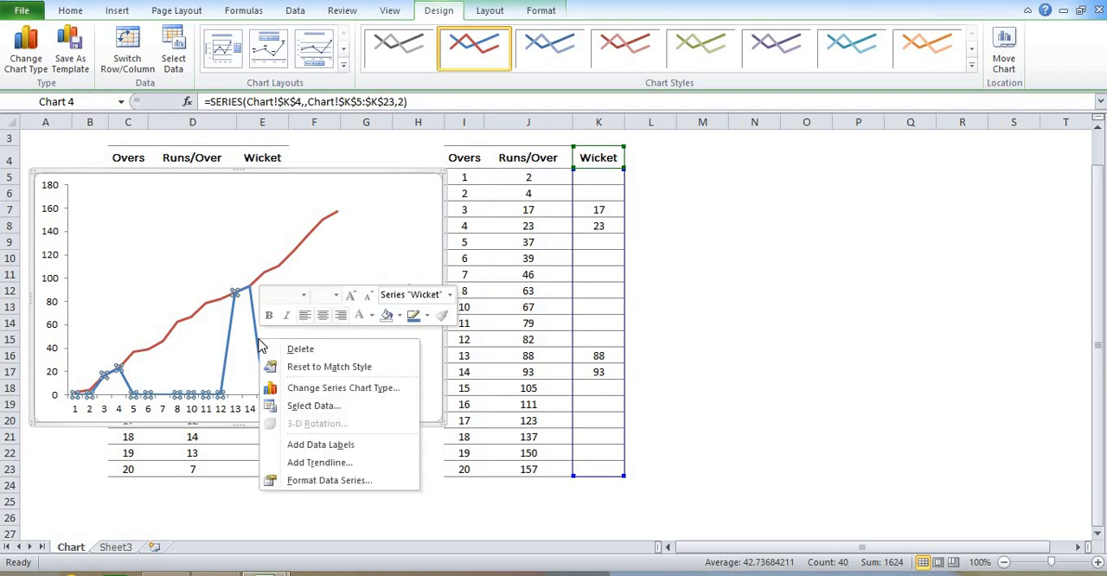
pyautogui.click(344, 388)
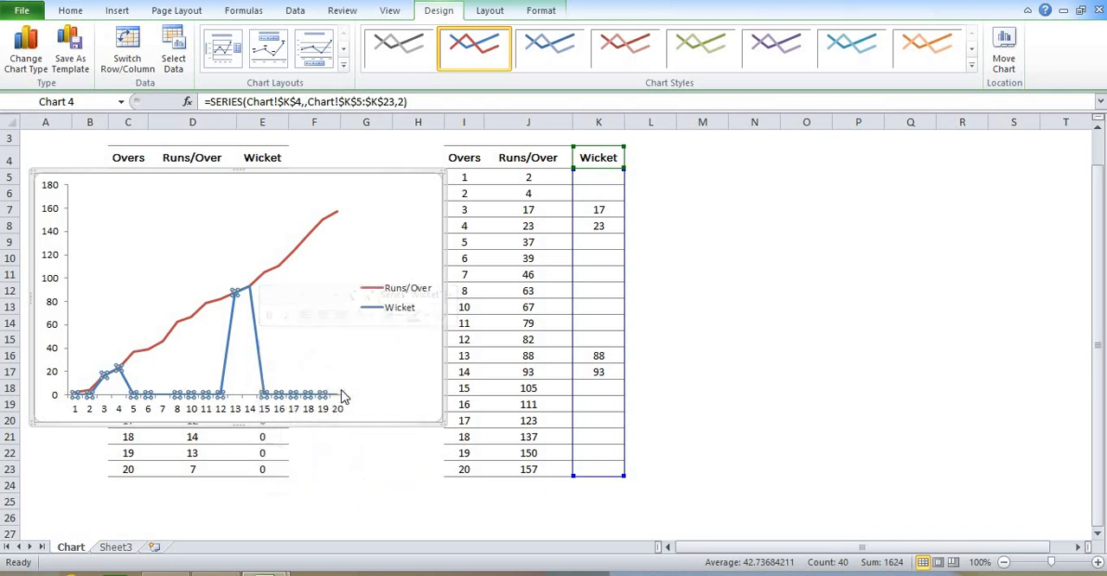
pyautogui.moveTo(389, 206); pyautogui.dragTo(742, 105)
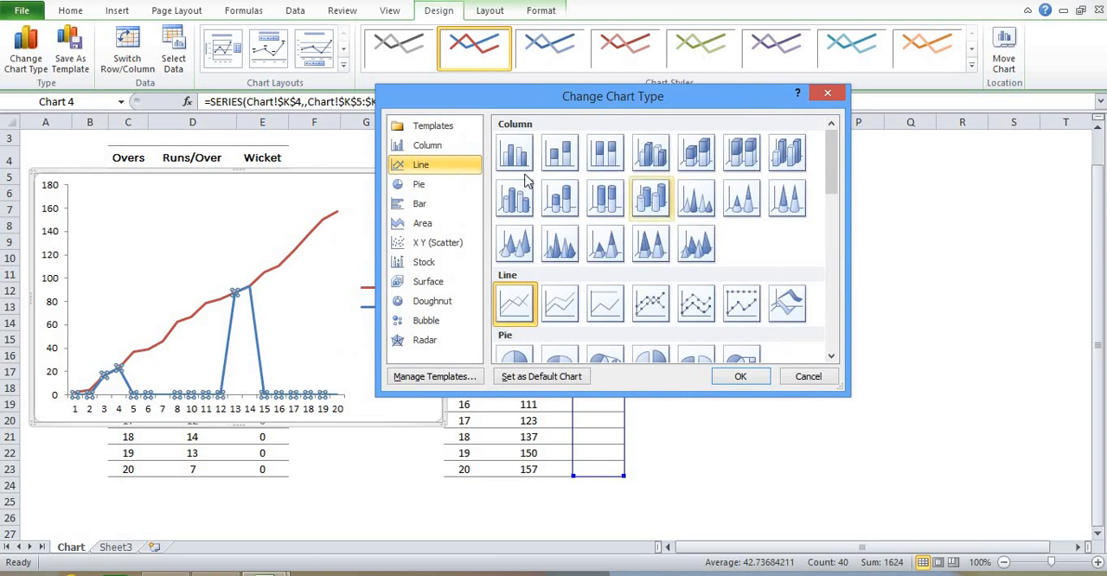
pyautogui.click(461, 242)
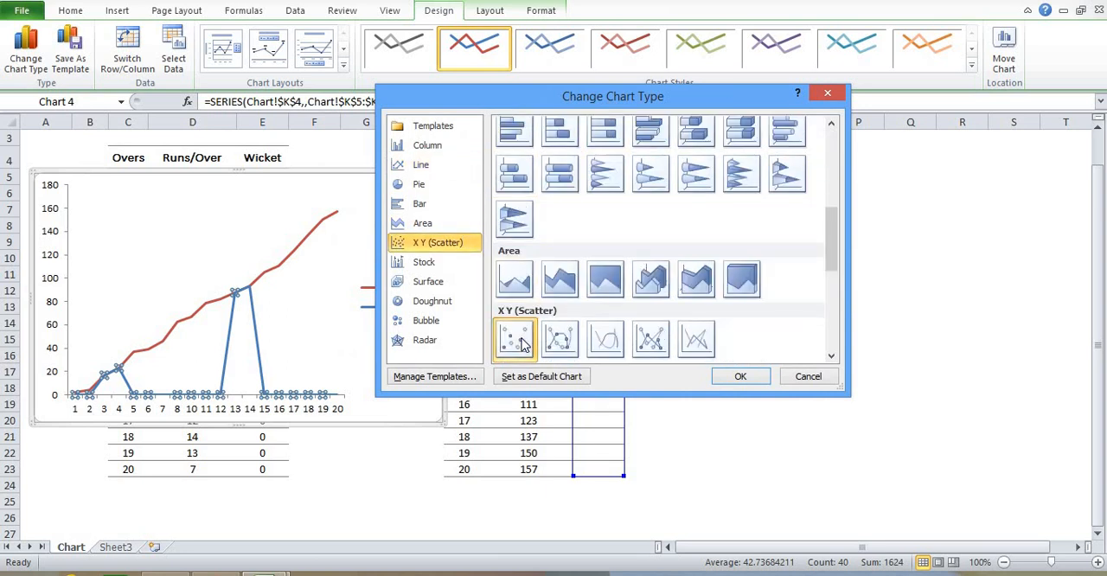
pyautogui.click(741, 381)
# Replace the Wicket formulas in K5:K23 with their values
pyautogui.click(666, 176)
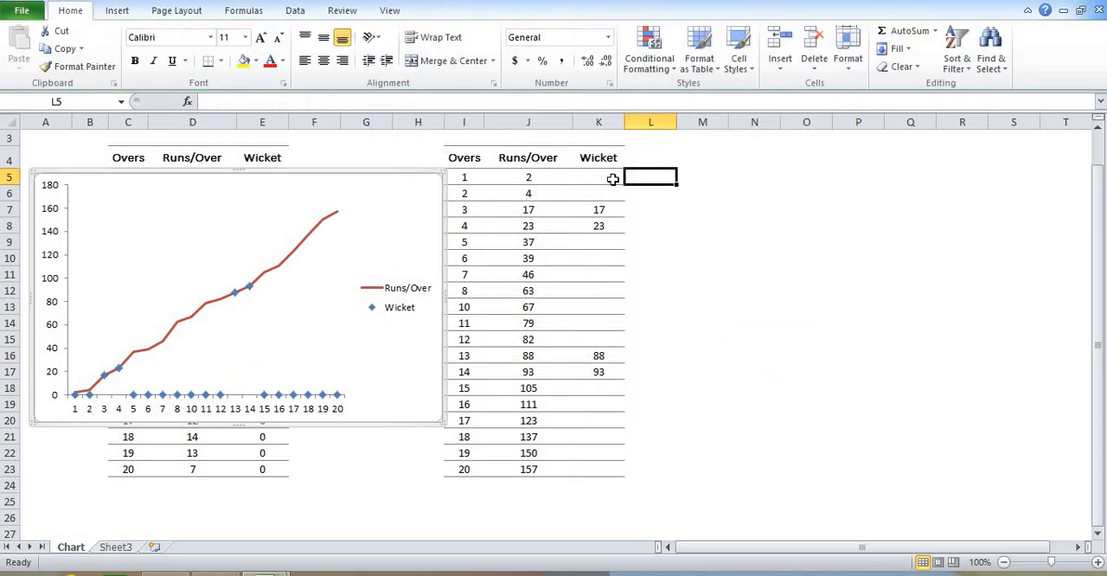
pyautogui.moveTo(610, 180); pyautogui.dragTo(612, 196)
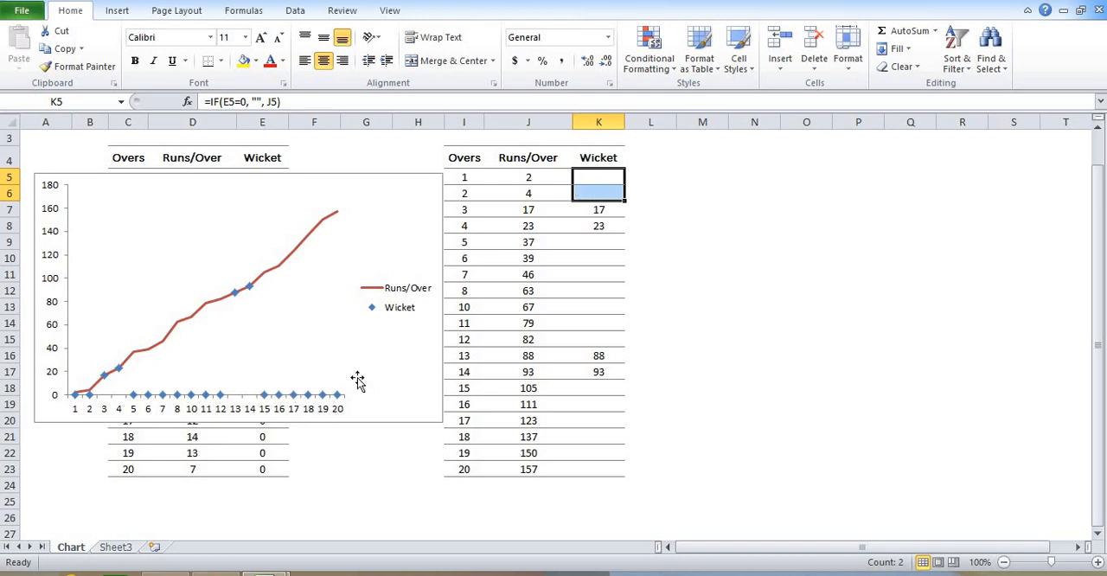
pyautogui.moveTo(613, 174); pyautogui.dragTo(592, 469)
pyautogui.hotkey('ctrl', 'c')
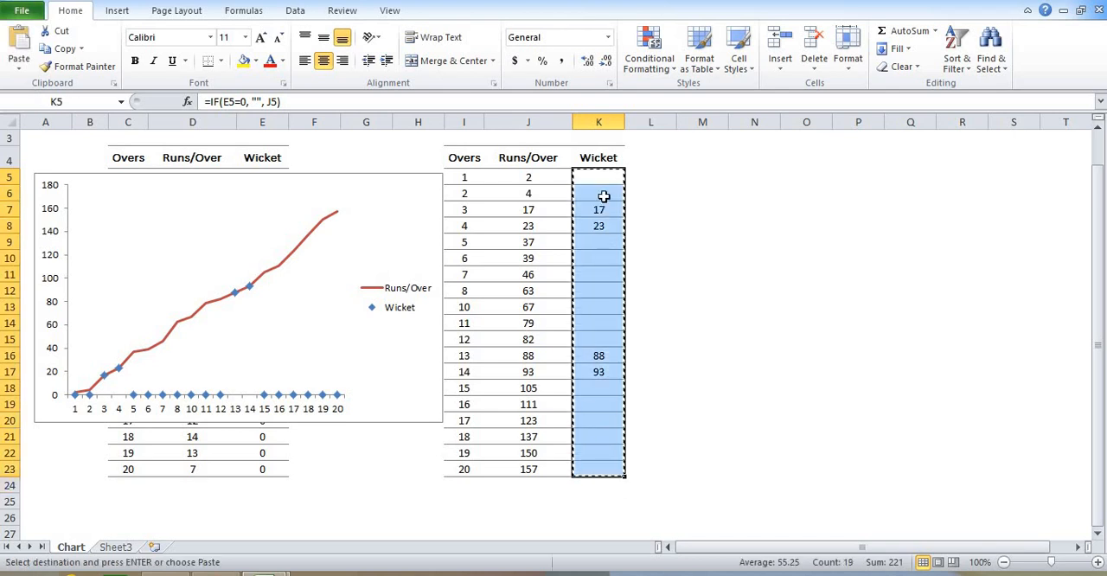
pyautogui.rightClick(596, 177)
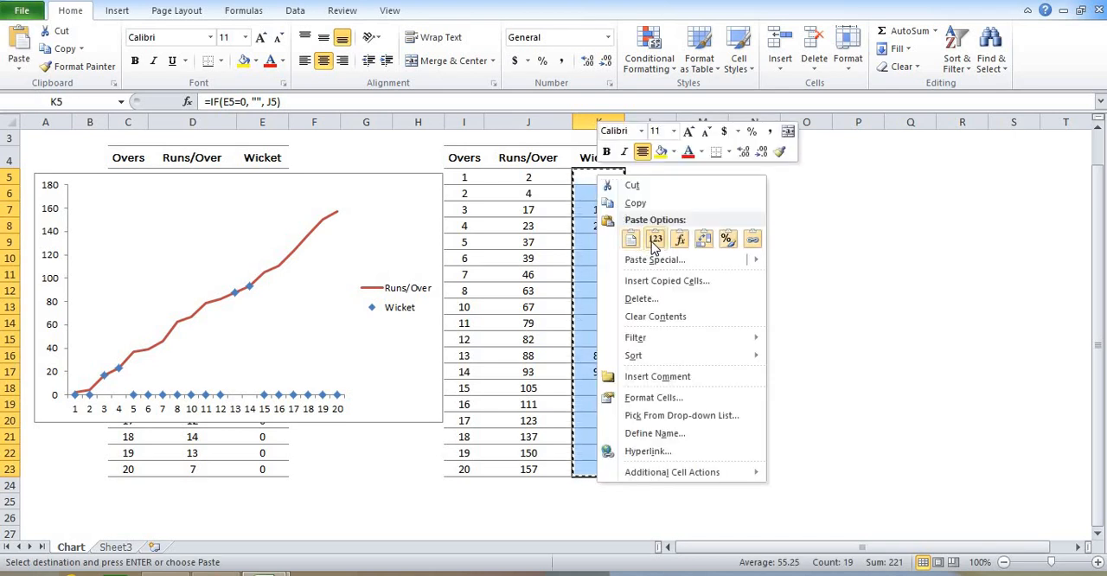
pyautogui.click(655, 240)
pyautogui.click(696, 227)
# Clear the contents of the blank-looking Wicket cells K5:K6 and K9:K15
pyautogui.click(597, 183)
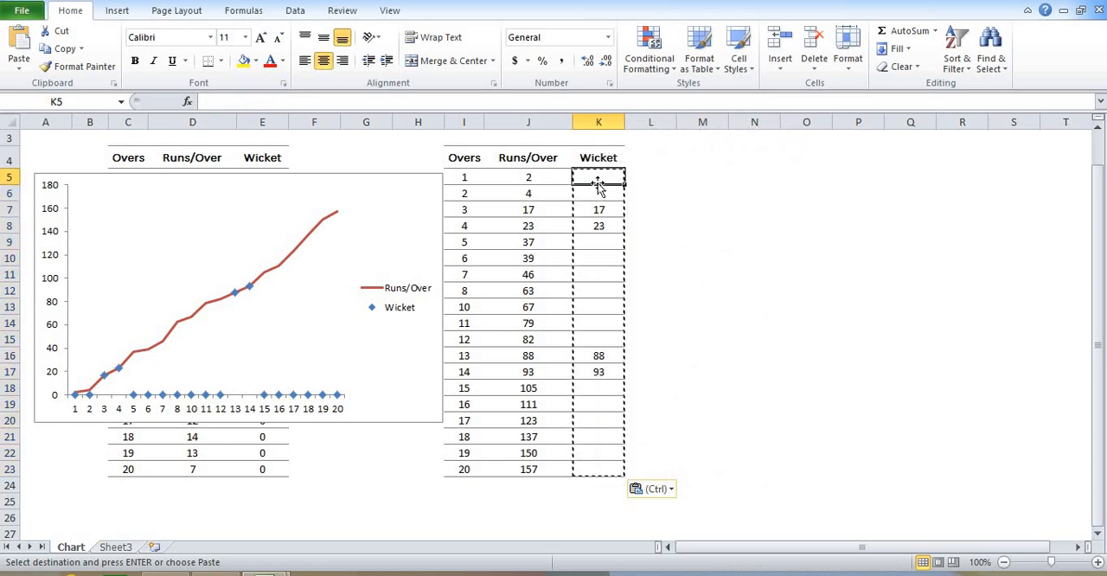
pyautogui.moveTo(598, 185); pyautogui.dragTo(598, 188)
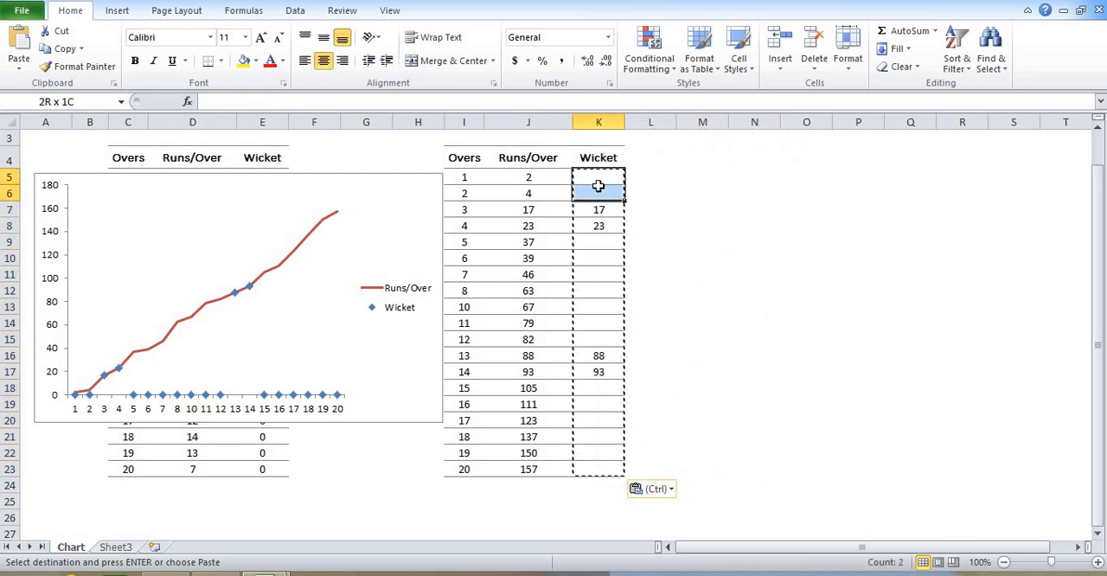
pyautogui.press('Escape')
pyautogui.press('Down')
pyautogui.press('Down')
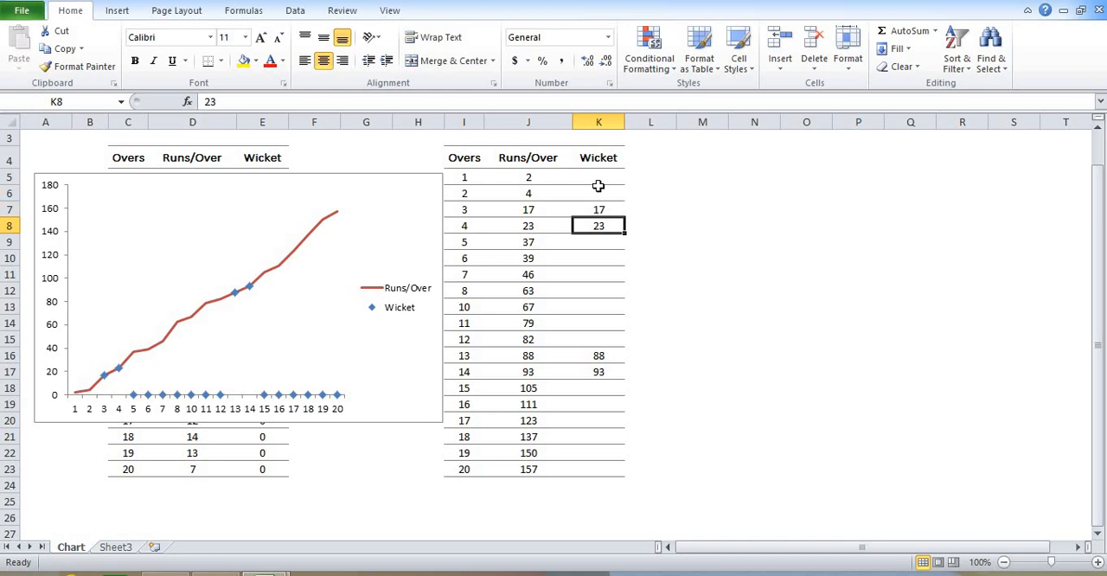
pyautogui.hotkey('shift', 'Down')
pyautogui.hotkey('shift', 'Down')
pyautogui.hotkey('shift', 'Down')
pyautogui.hotkey('shift', 'Down')
pyautogui.hotkey('shift', 'Down')
pyautogui.hotkey('shift', 'Down')
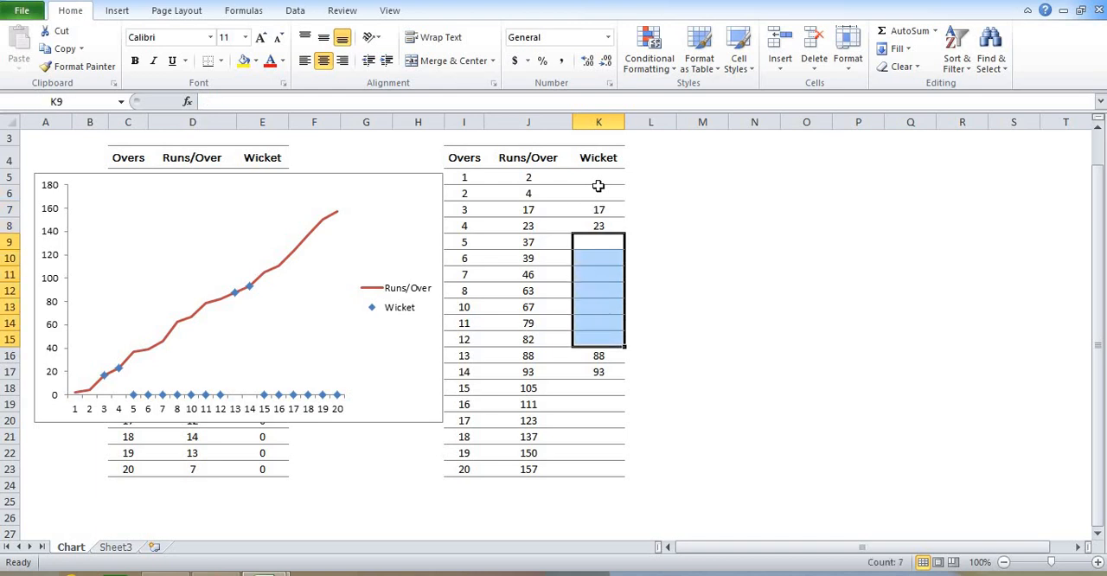
pyautogui.press('Delete')
# Clear the contents of the blank-looking Wicket cells K18:K23 below the last wicket value
pyautogui.press('Down')
pyautogui.press('Down')
pyautogui.press('Down')
pyautogui.press('Down')
pyautogui.press('Down')
pyautogui.press('Down')
pyautogui.press('Down')
pyautogui.press('Down')
pyautogui.press('Down')
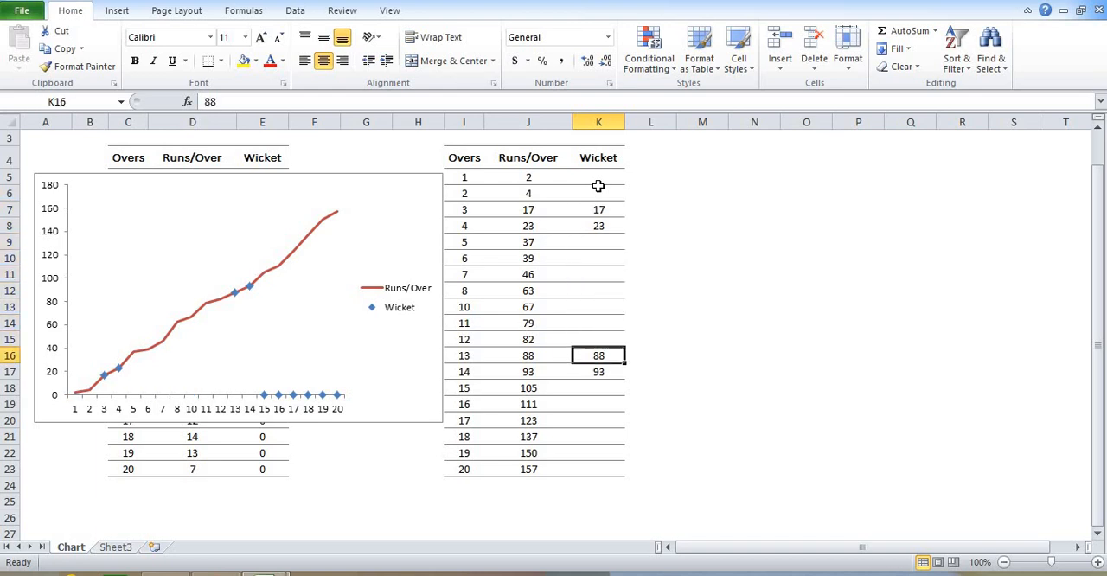
pyautogui.hotkey('shift', 'Down')
pyautogui.hotkey('shift', 'Down')
pyautogui.hotkey('shift', 'Down')
pyautogui.hotkey('shift', 'Down')
pyautogui.hotkey('shift', 'Down')
pyautogui.press('Delete')
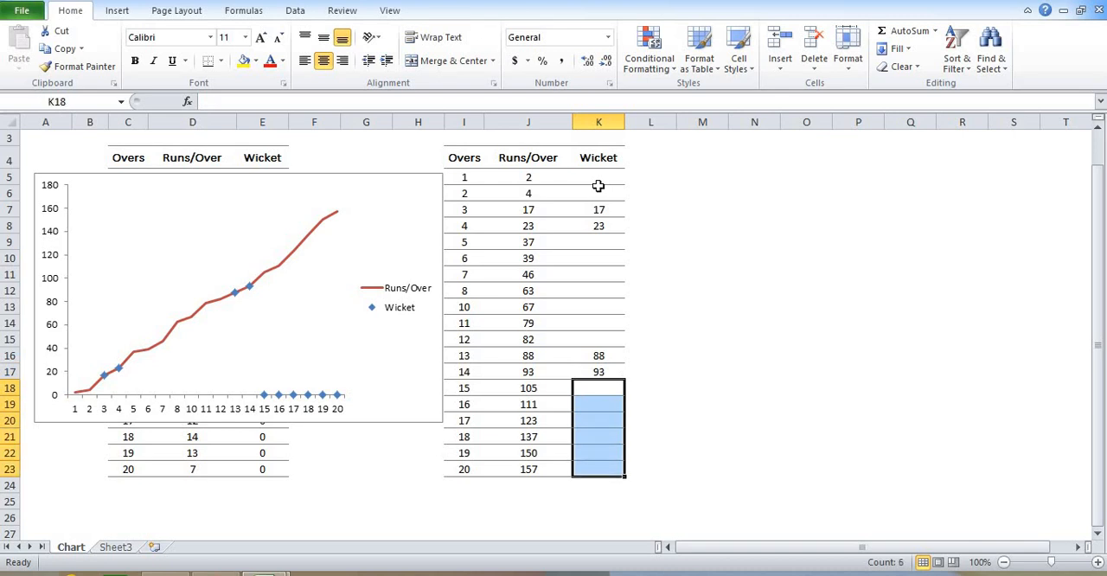
pyautogui.click(818, 176)
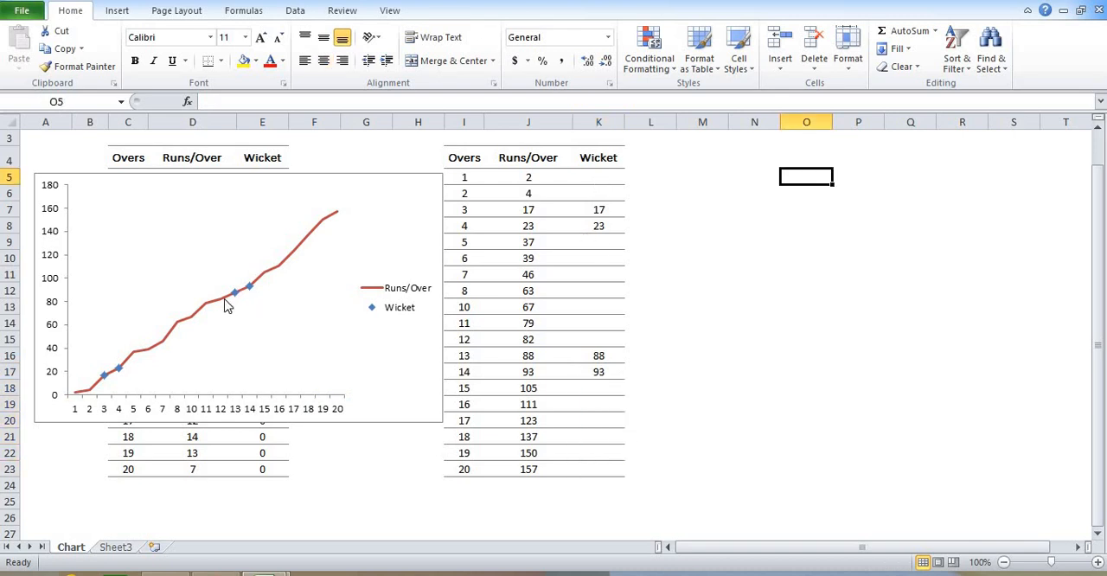
# Enlarge the chart to roughly column M in width and row 22 in height, and reposition it over the tables
pyautogui.click(367, 177)
pyautogui.moveTo(367, 177); pyautogui.dragTo(395, 168)
pyautogui.click(276, 281)
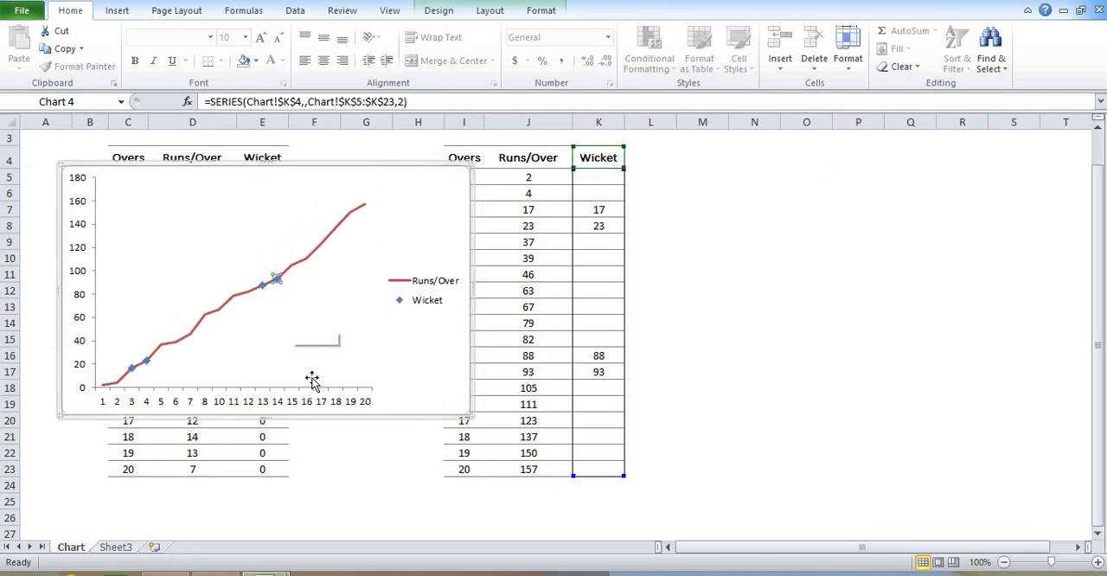
pyautogui.moveTo(552, 437); pyautogui.dragTo(777, 490)
pyautogui.click(688, 400)
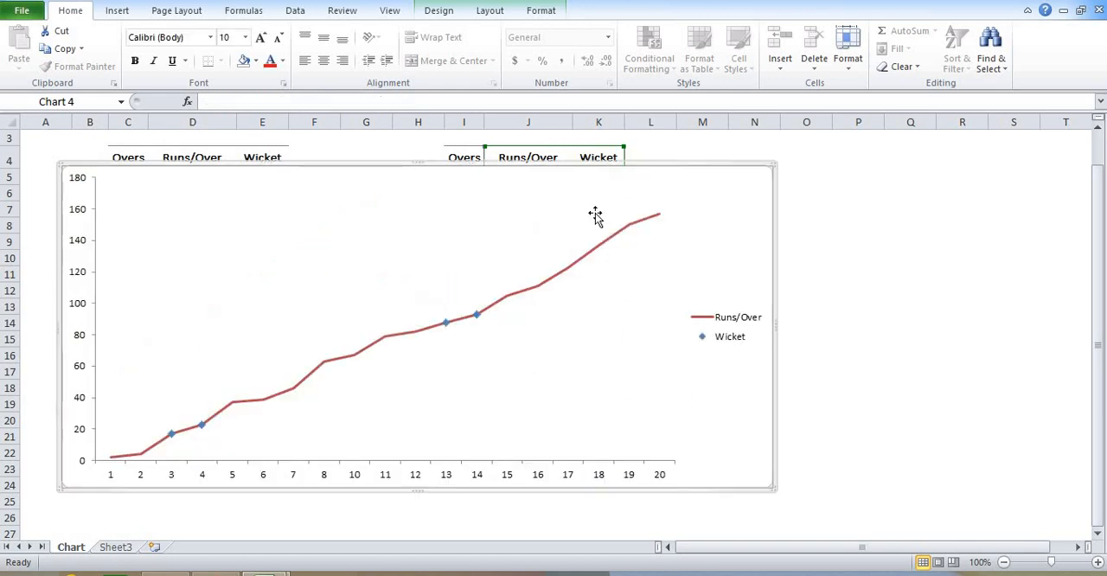
pyautogui.moveTo(641, 162); pyautogui.dragTo(695, 138)
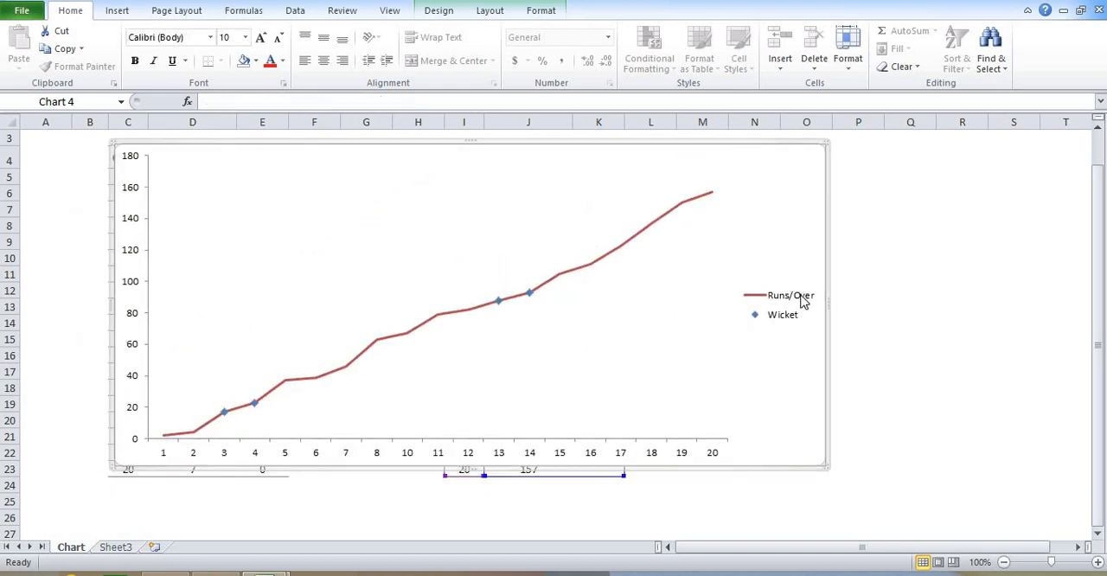
# Apply chart Layout 2, with a title, the legend above the plot and data labels on the series
pyautogui.click(800, 318)
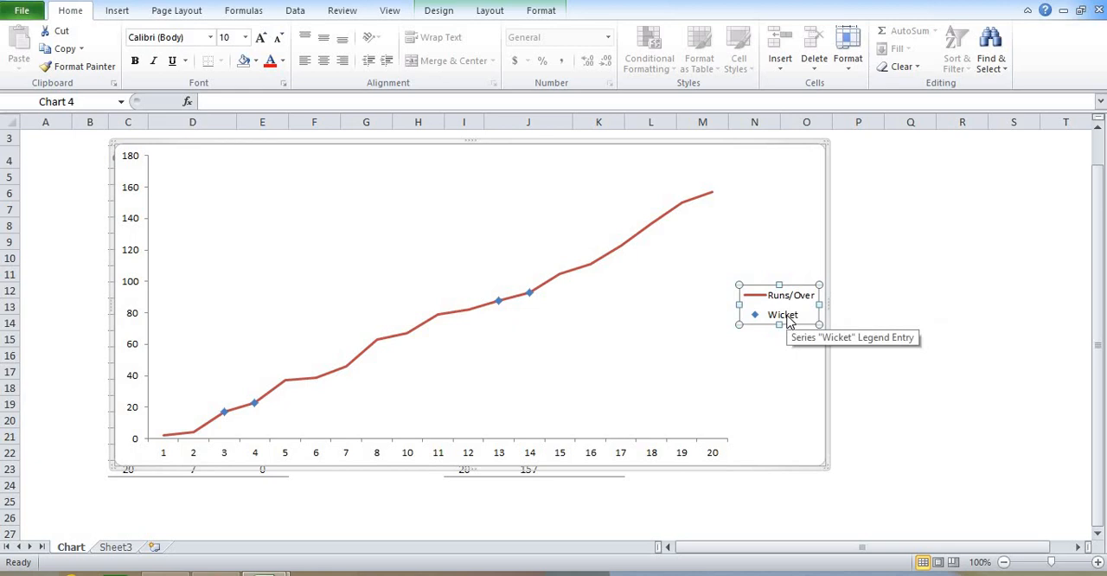
pyautogui.click(575, 146)
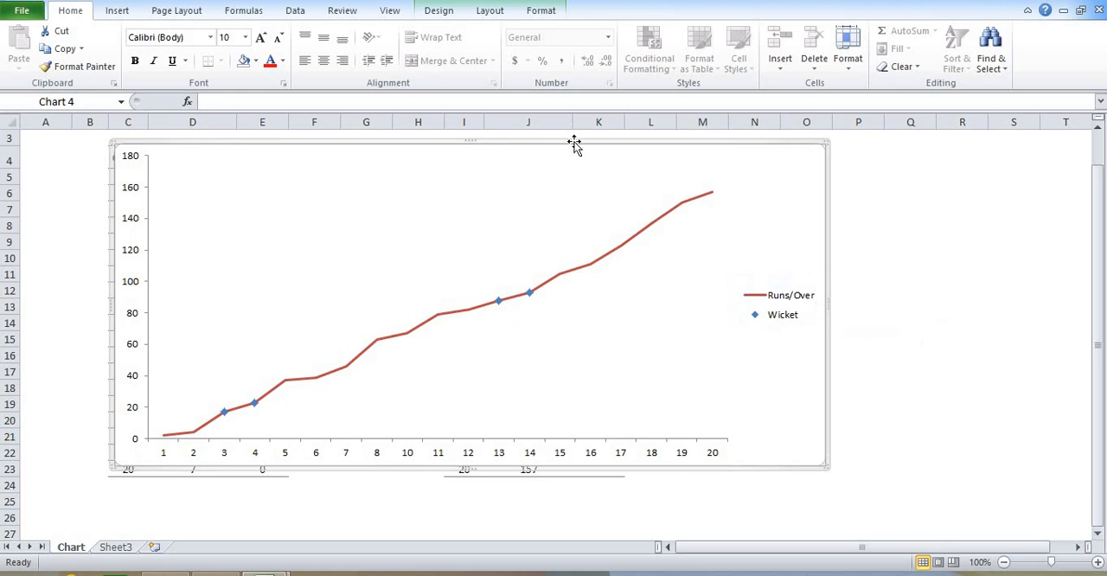
pyautogui.click(451, 12)
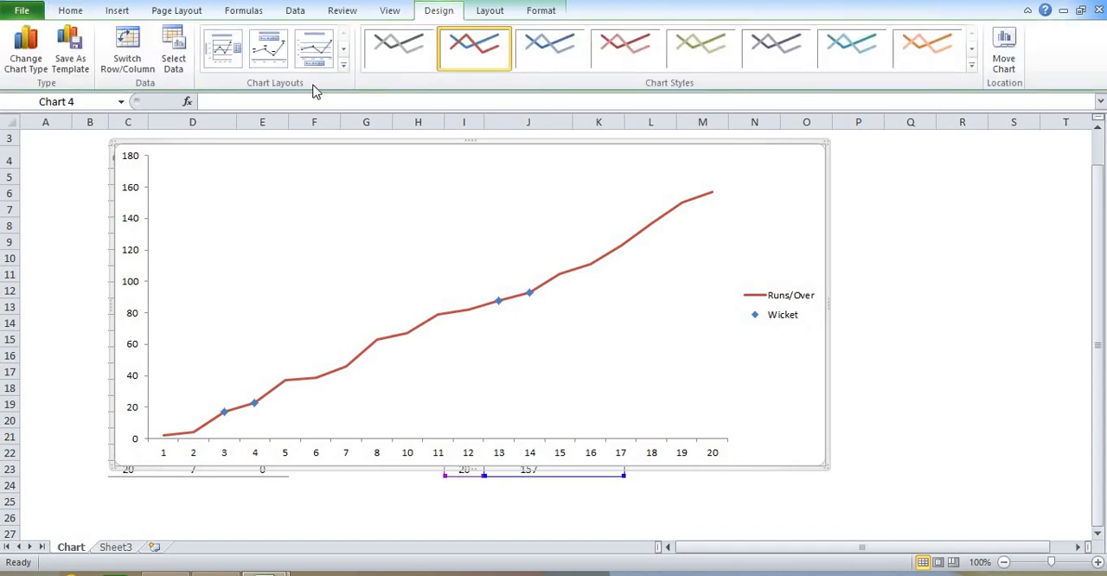
pyautogui.click(344, 65)
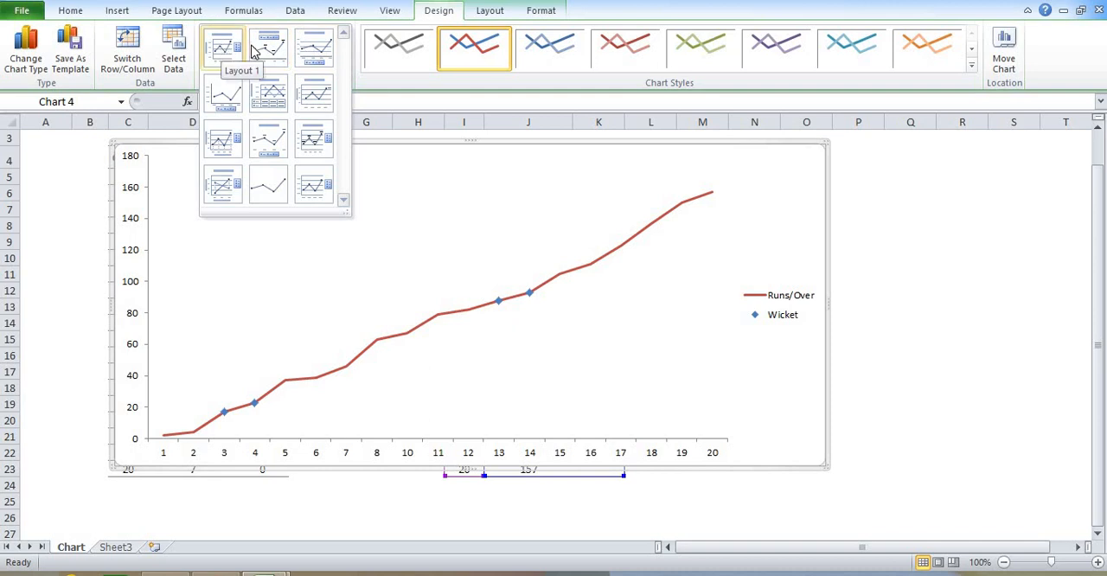
pyautogui.click(269, 49)
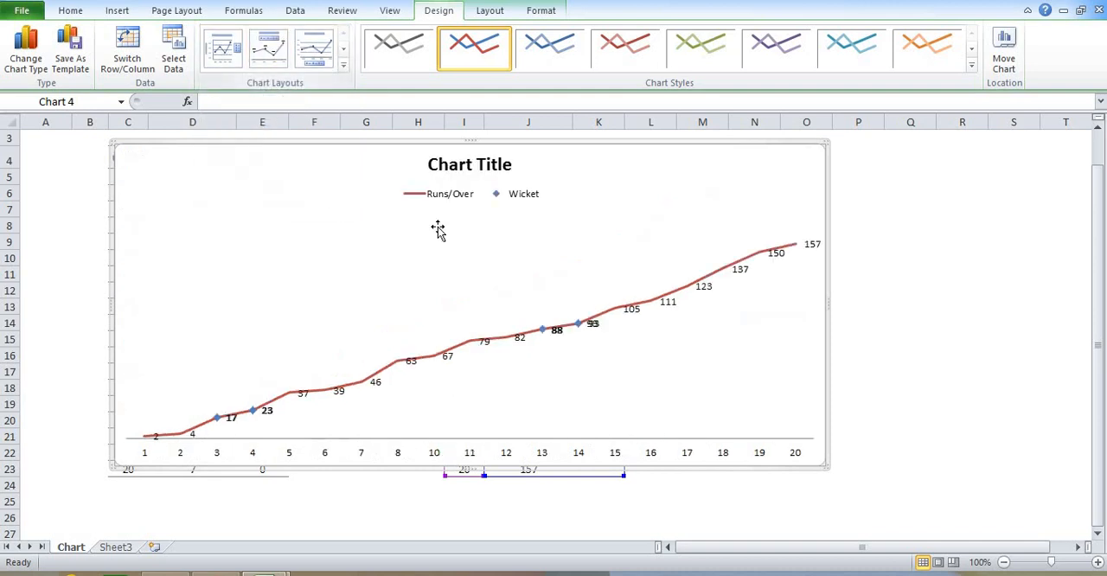
# Try chart Layout 8 and switch back to Layout 2
pyautogui.click(343, 66)
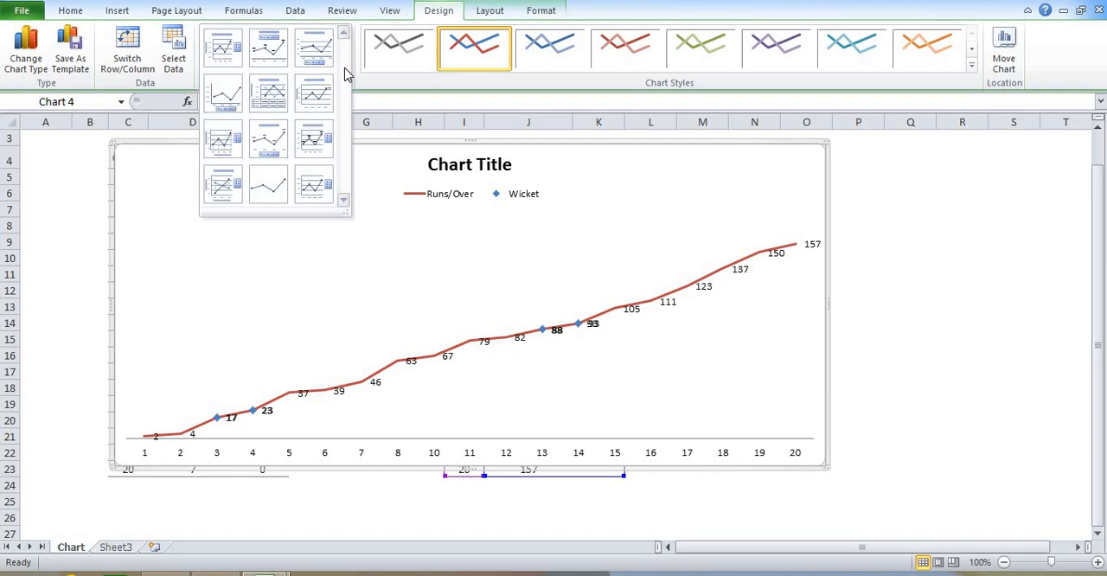
pyautogui.click(276, 135)
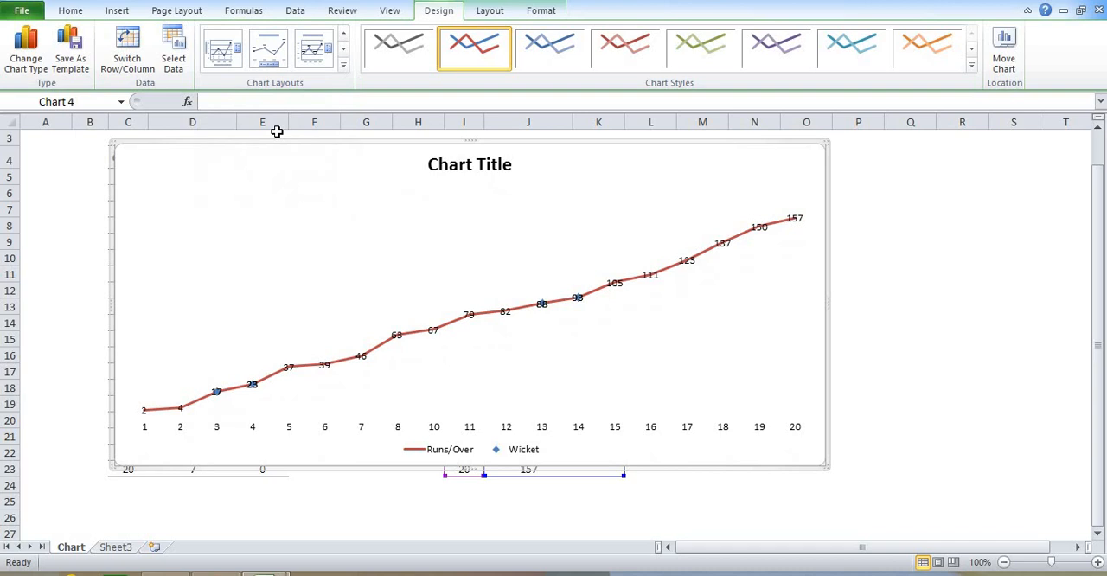
pyautogui.click(344, 67)
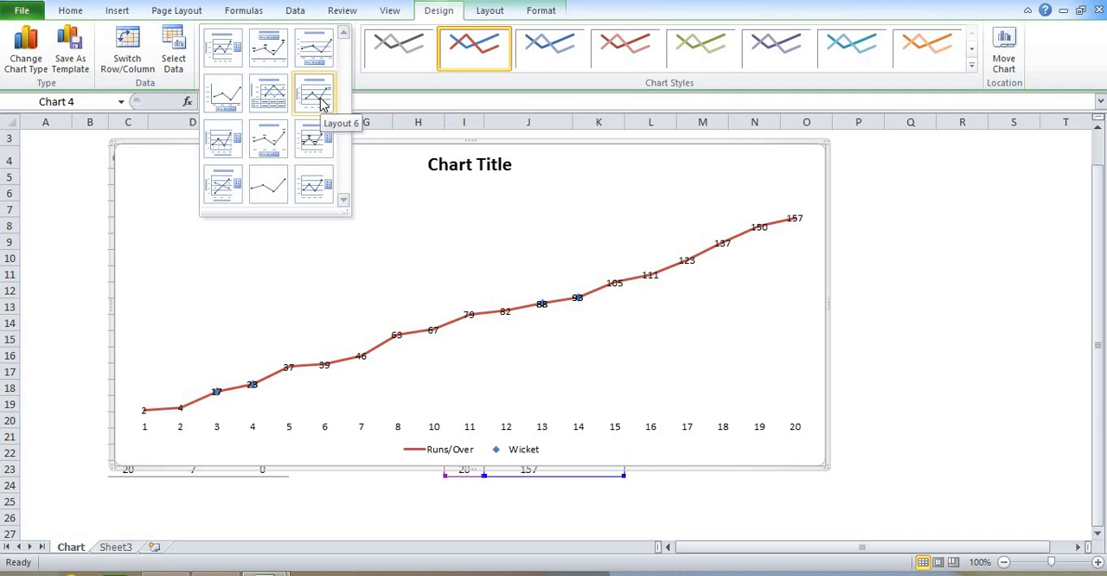
pyautogui.click(279, 49)
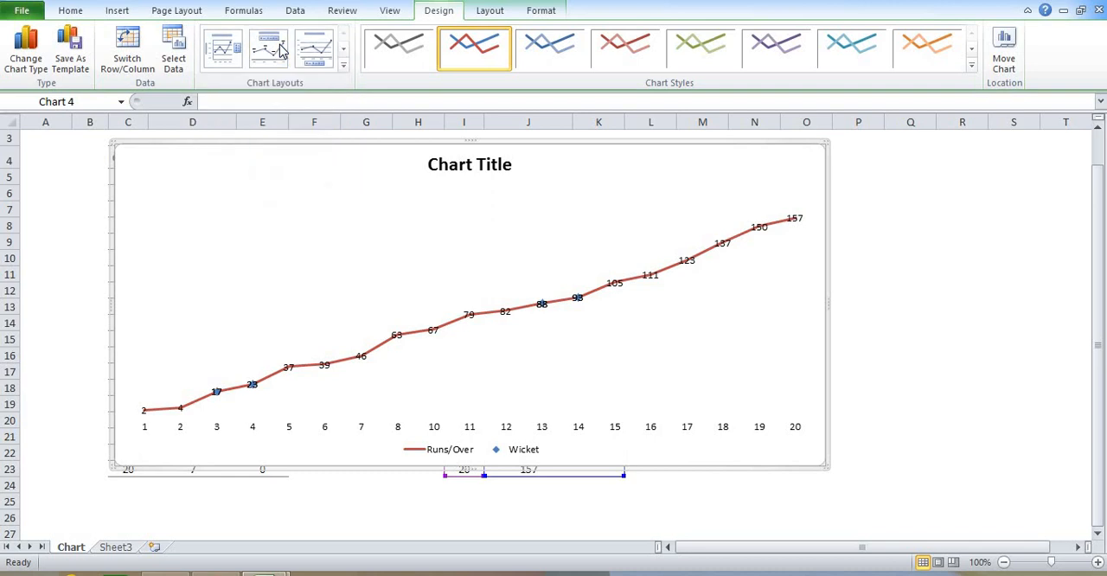
# Replace the chart title's placeholder text with "Runs vs Wicket"
pyautogui.click(436, 166)
pyautogui.doubleClick(466, 166)
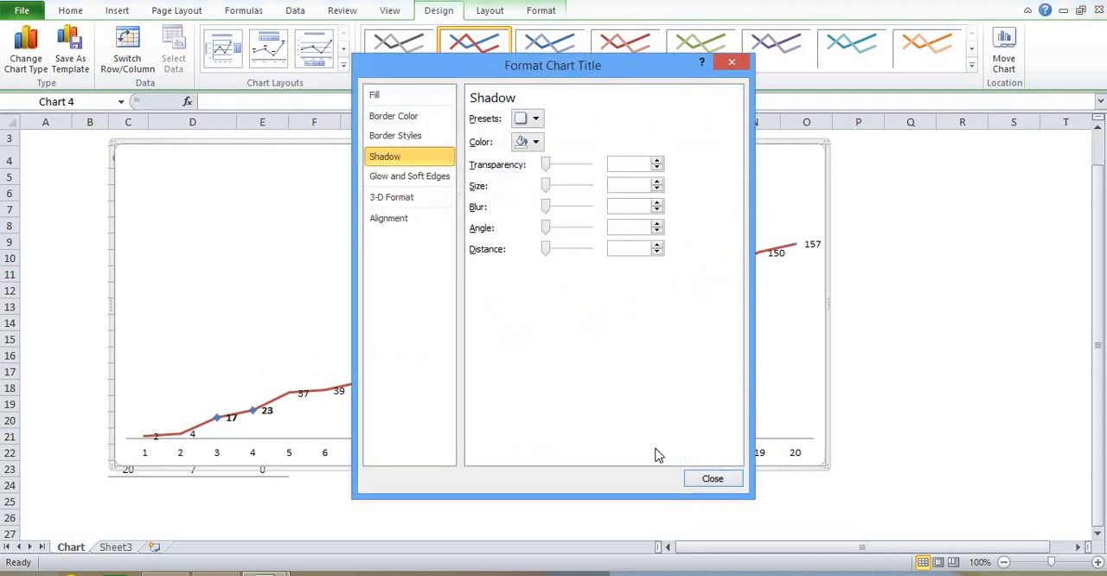
pyautogui.press('Escape')
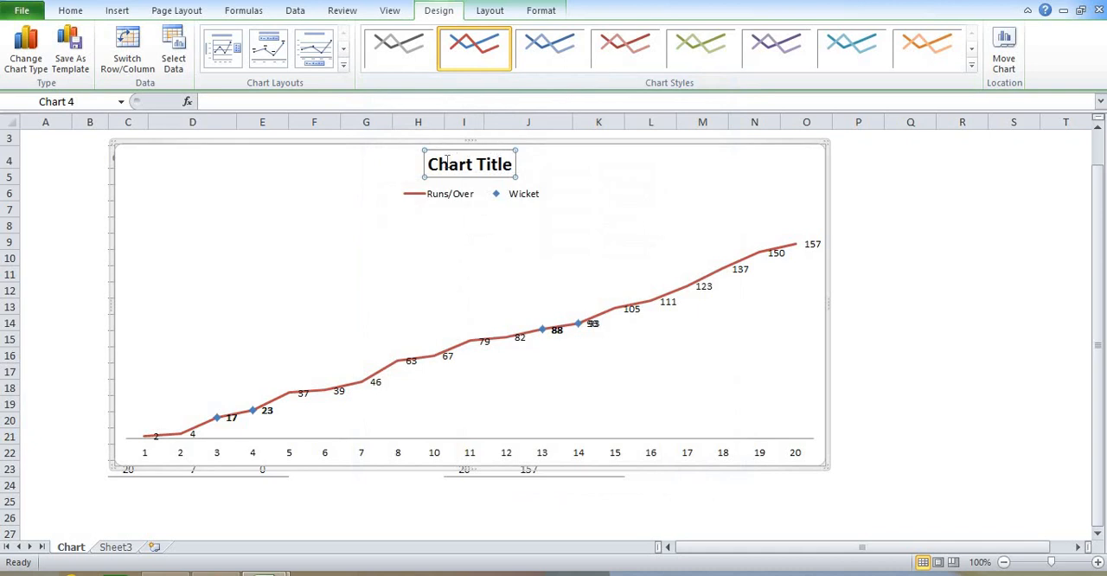
pyautogui.tripleClick(502, 170)
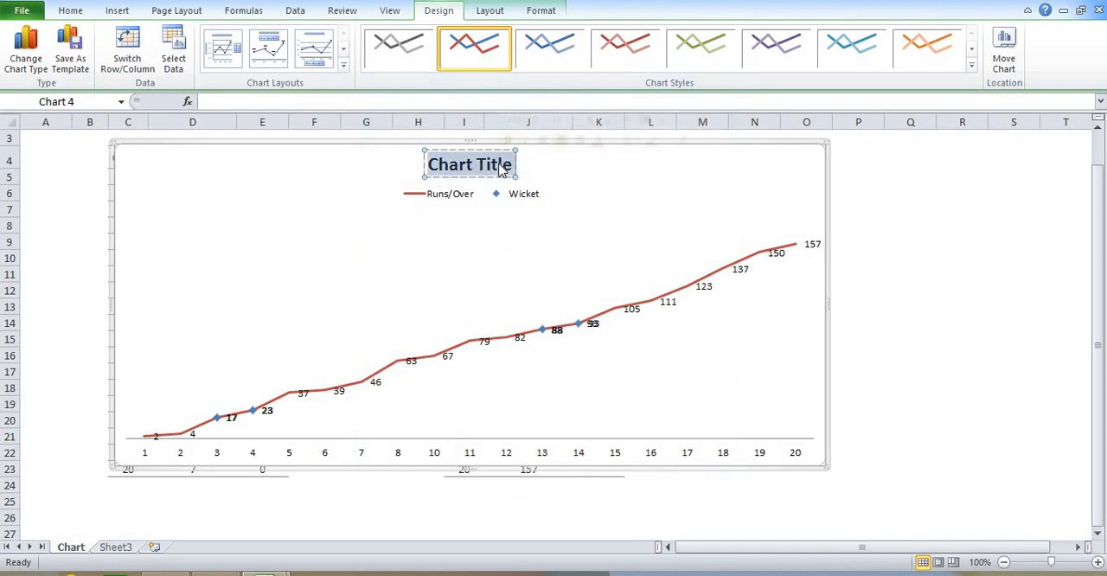
pyautogui.write('R')
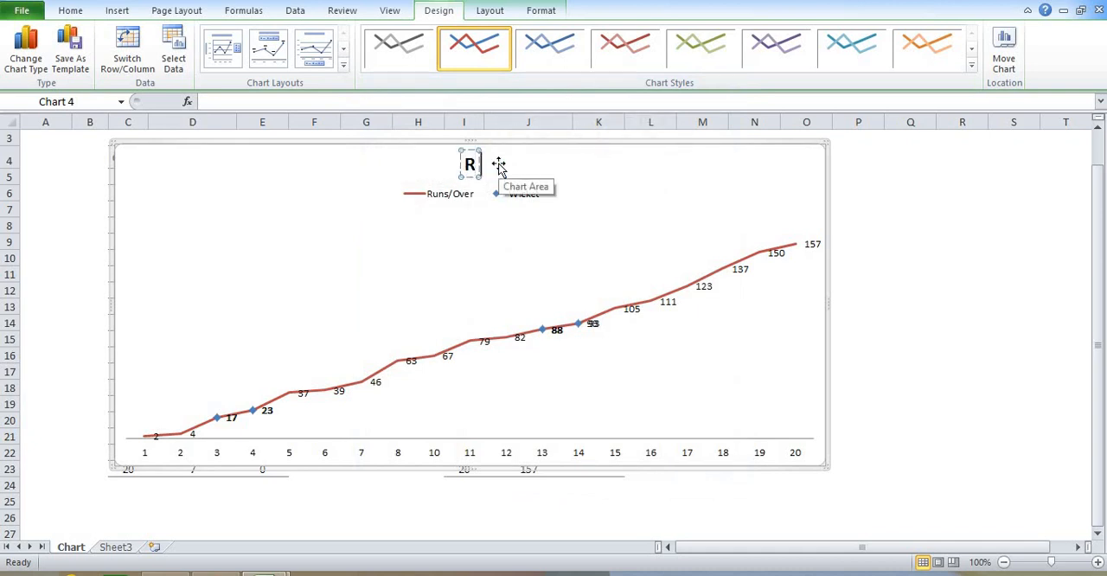
pyautogui.write('uns vs')
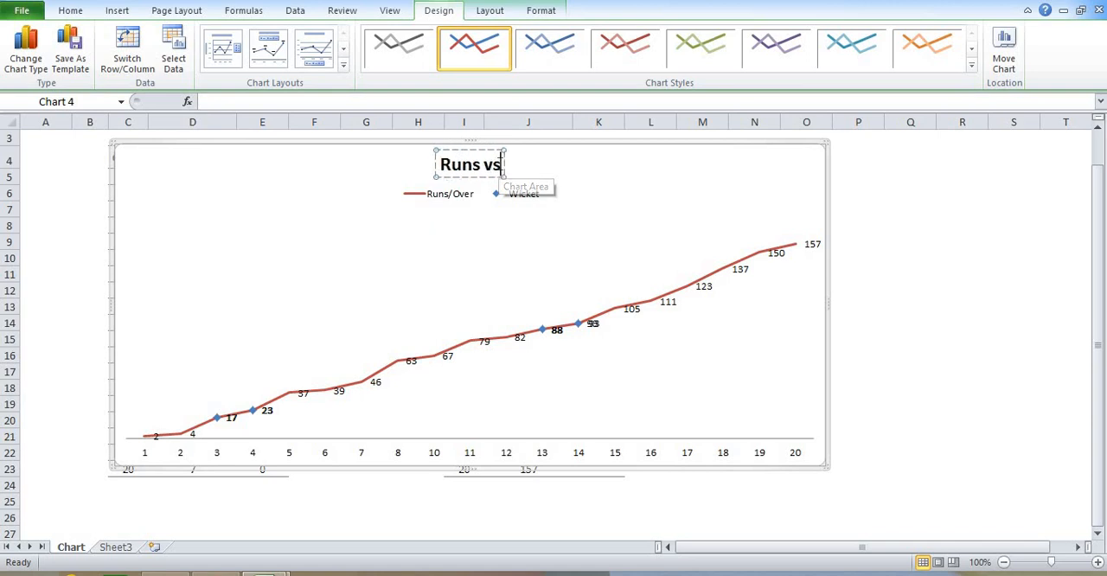
pyautogui.write(' Wickets')
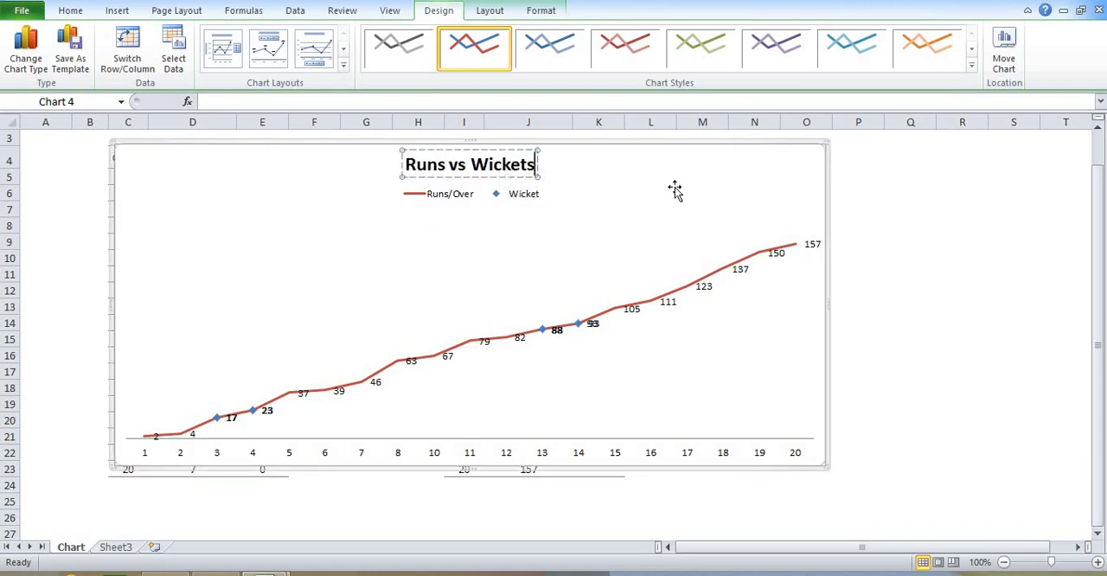
pyautogui.press('BackSpace')
pyautogui.click(905, 223)
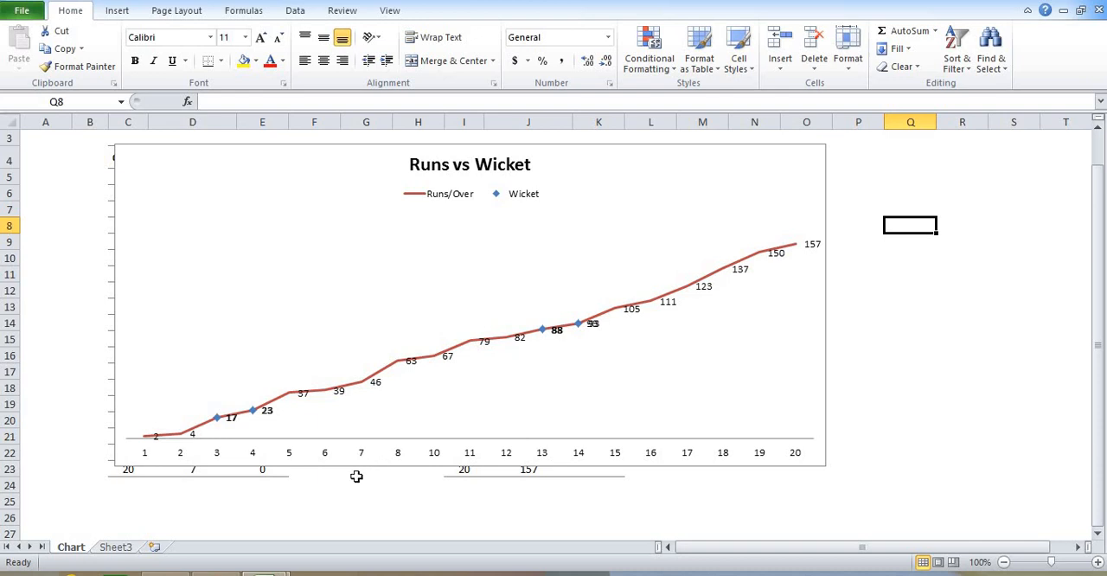
# Examine the content, position and separator options for the Runs/Over data labels
pyautogui.click(342, 393)
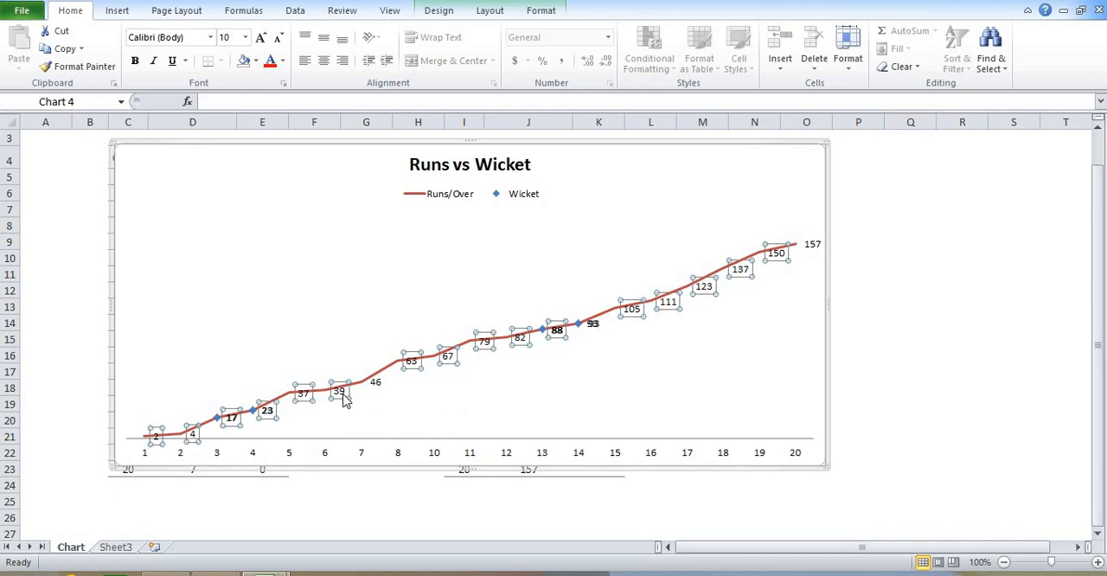
pyautogui.rightClick(344, 398)
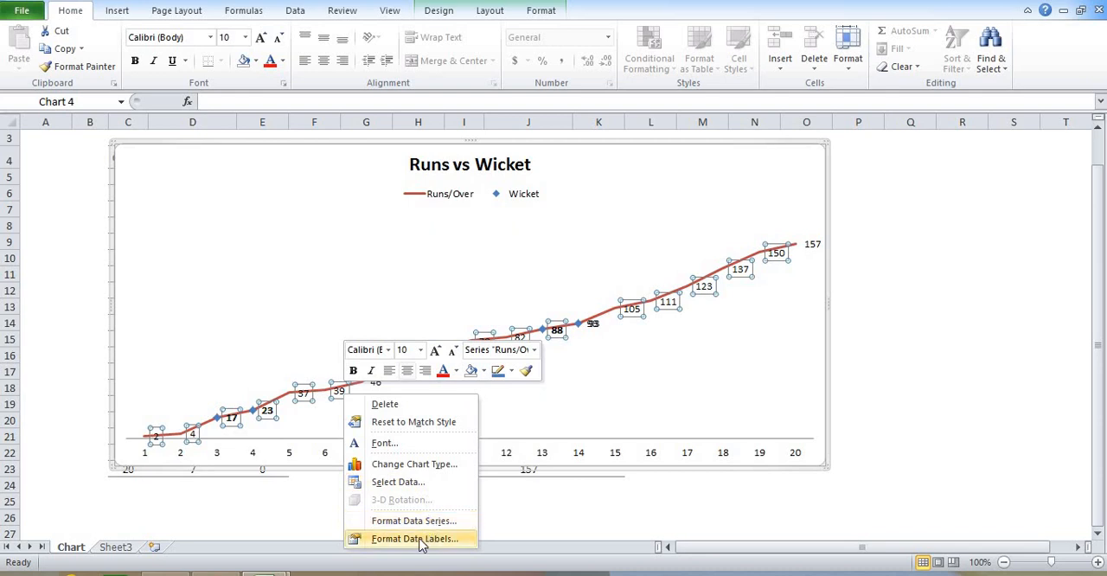
pyautogui.click(448, 543)
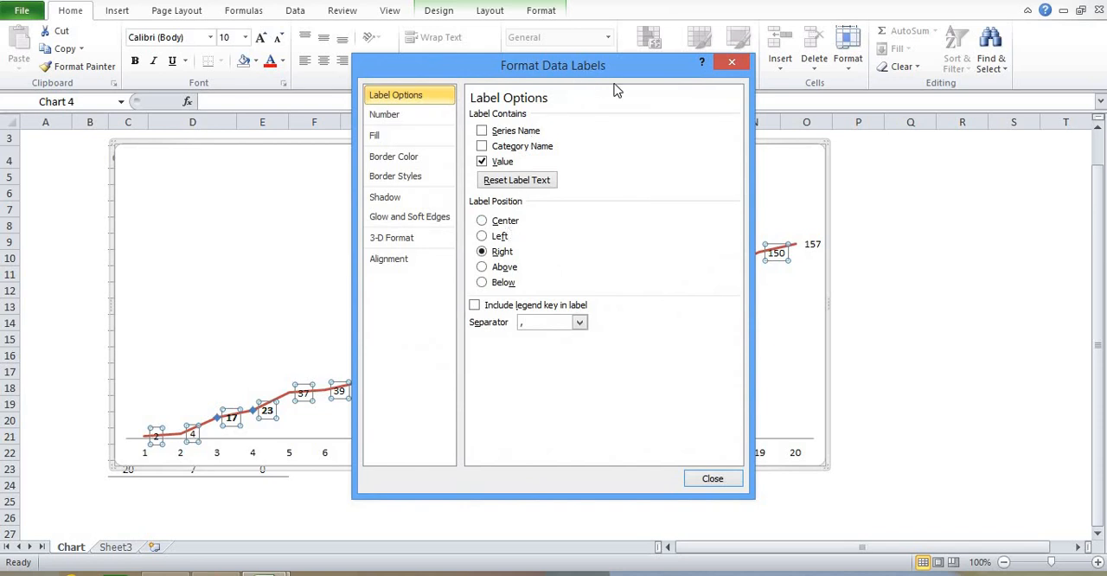
pyautogui.moveTo(613, 83); pyautogui.dragTo(737, 35)
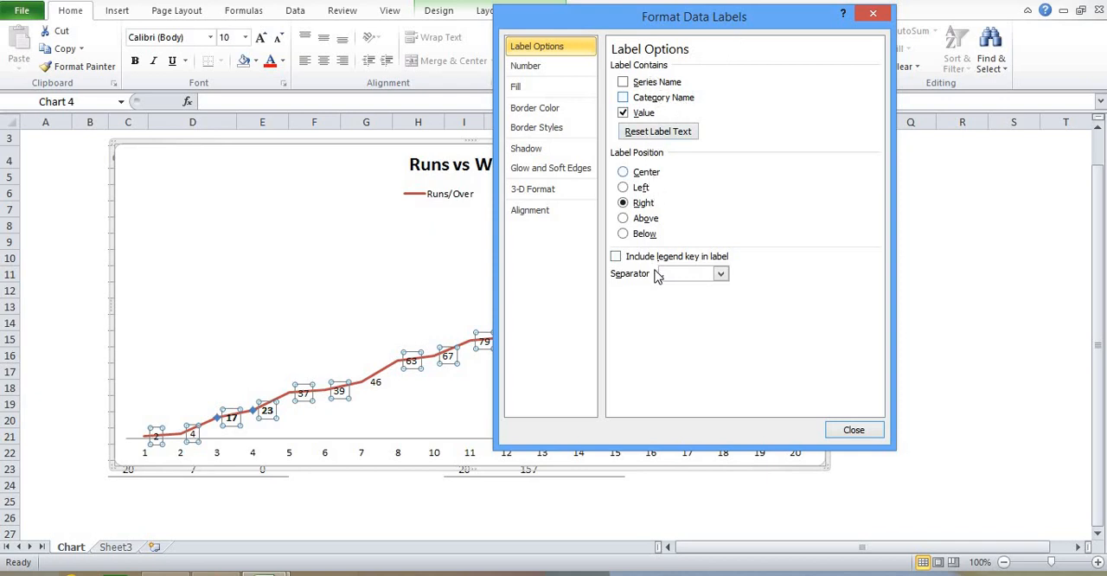
pyautogui.click(642, 173)
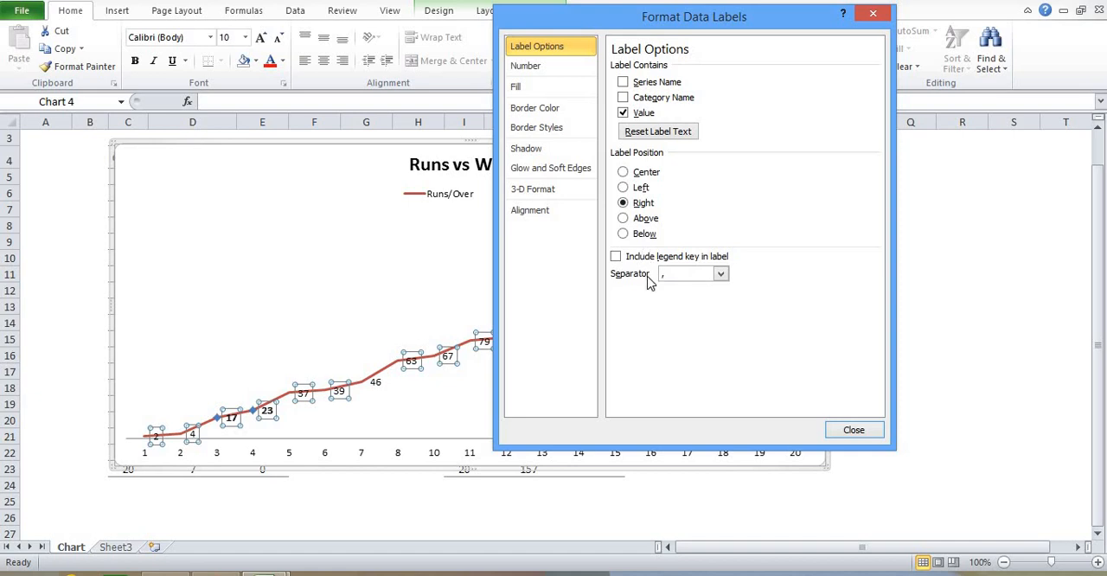
pyautogui.click(854, 431)
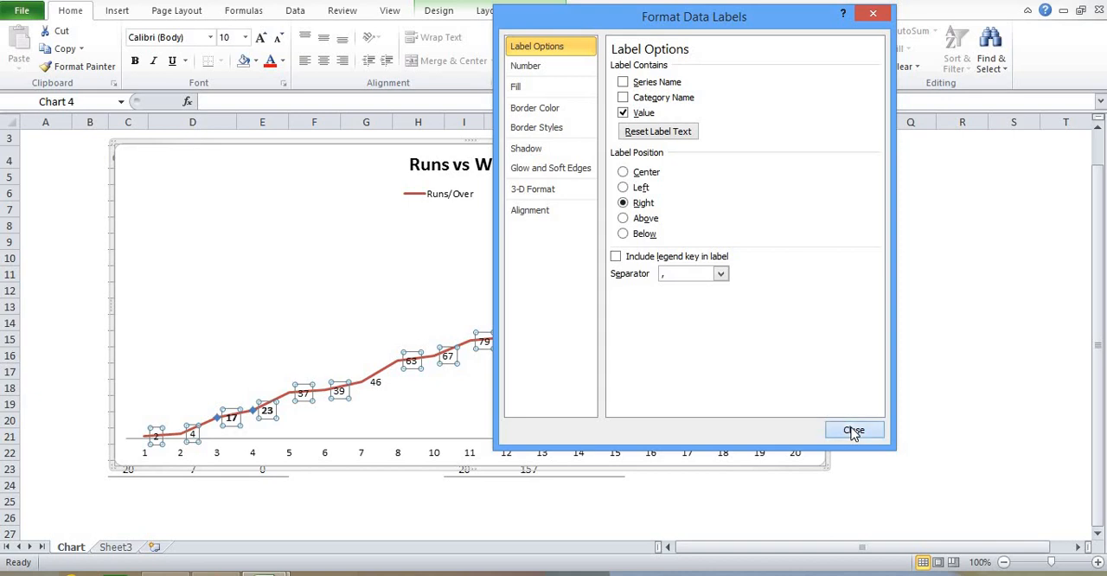